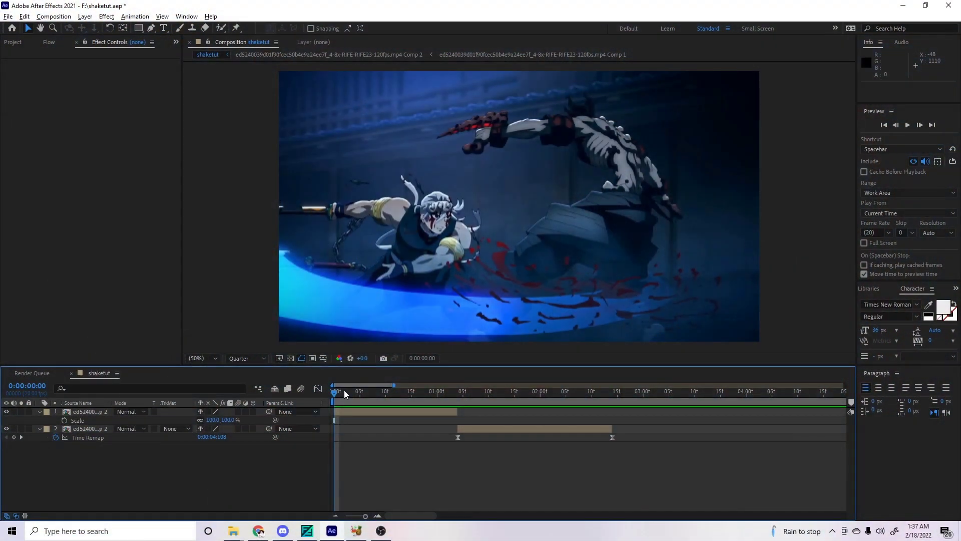
# Create a new adjustment layer above the two clips and return to the start of the composition.
pyautogui.moveTo(344, 390); pyautogui.dragTo(293, 387)
pyautogui.rightClick(80, 468)
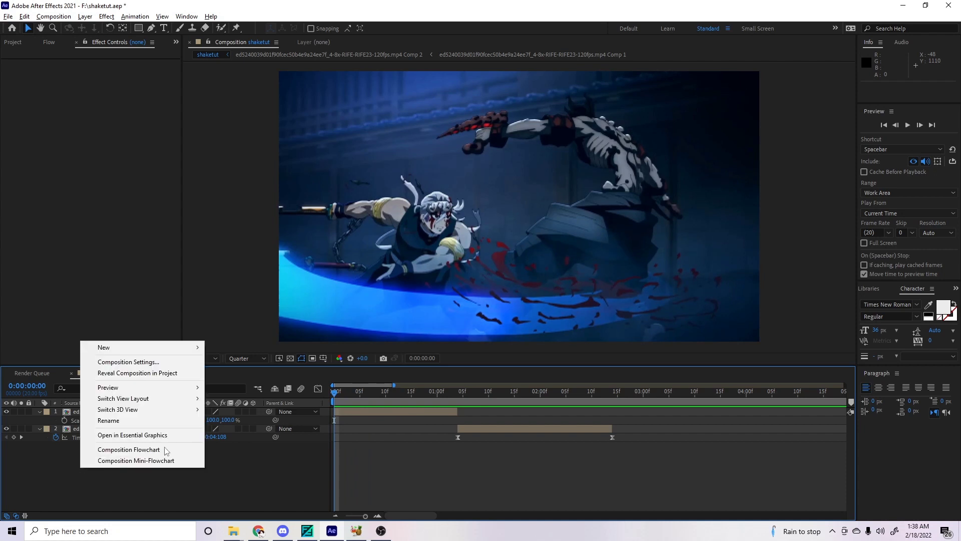
pyautogui.moveTo(163, 346)
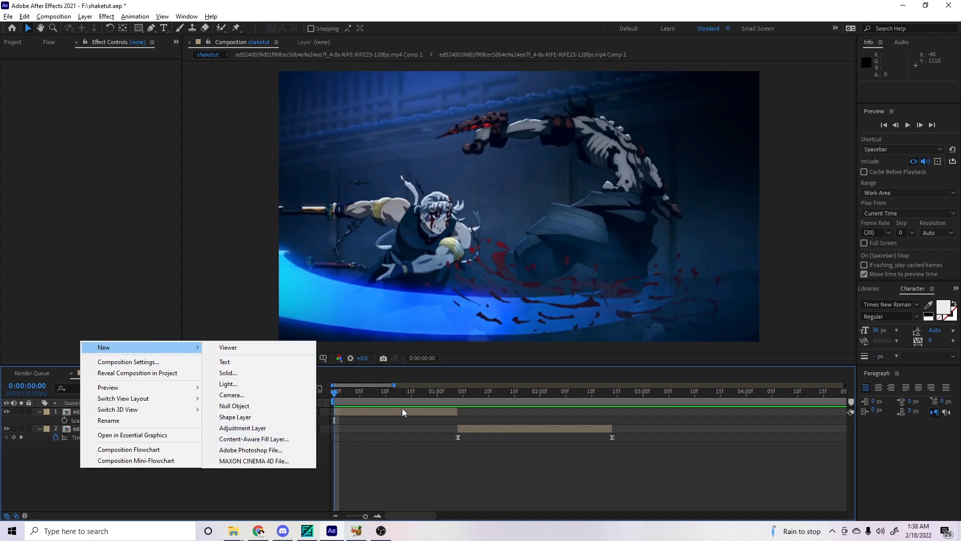
pyautogui.click(270, 428)
pyautogui.press('space')
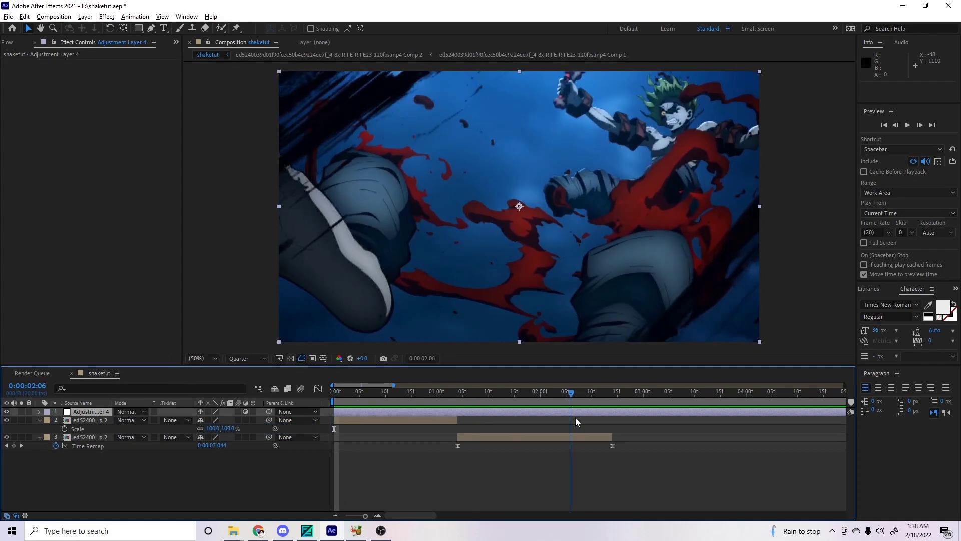
pyautogui.press('Home')
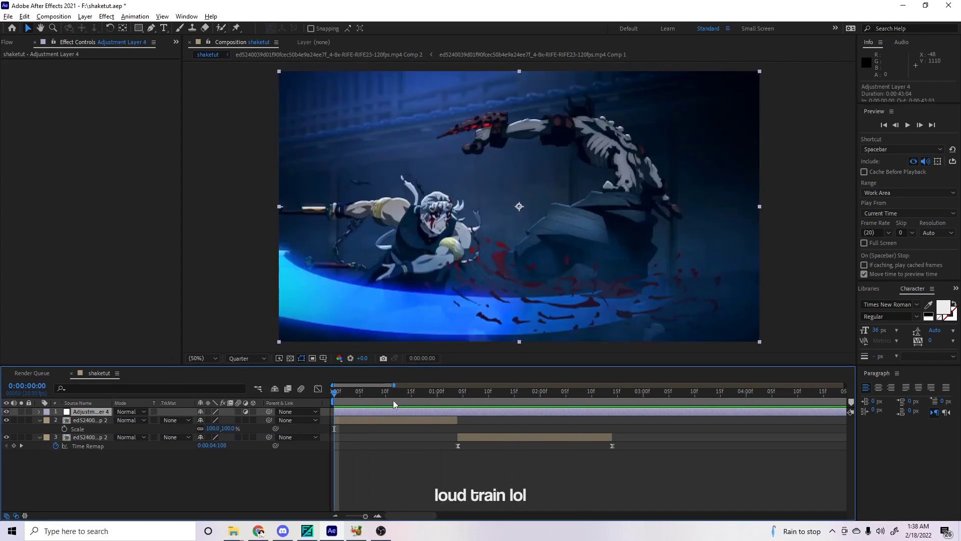
# Apply the Transform effect to the adjustment layer and collapse the first clip's Scale property.
pyautogui.hotkey('ctrl', 'space')
pyautogui.press('Escape')
pyautogui.hotkey('ctrl', 'space')
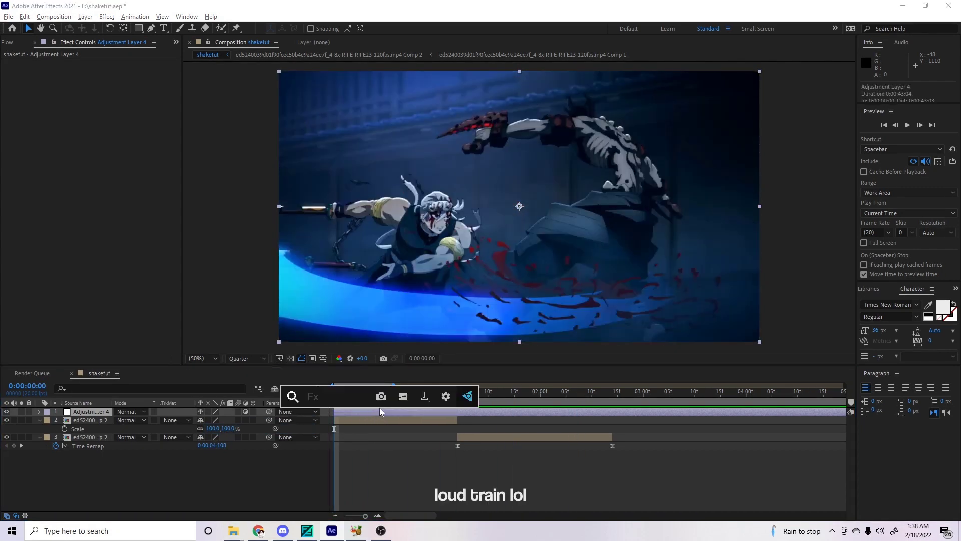
pyautogui.write('tra')
pyautogui.press('Return')
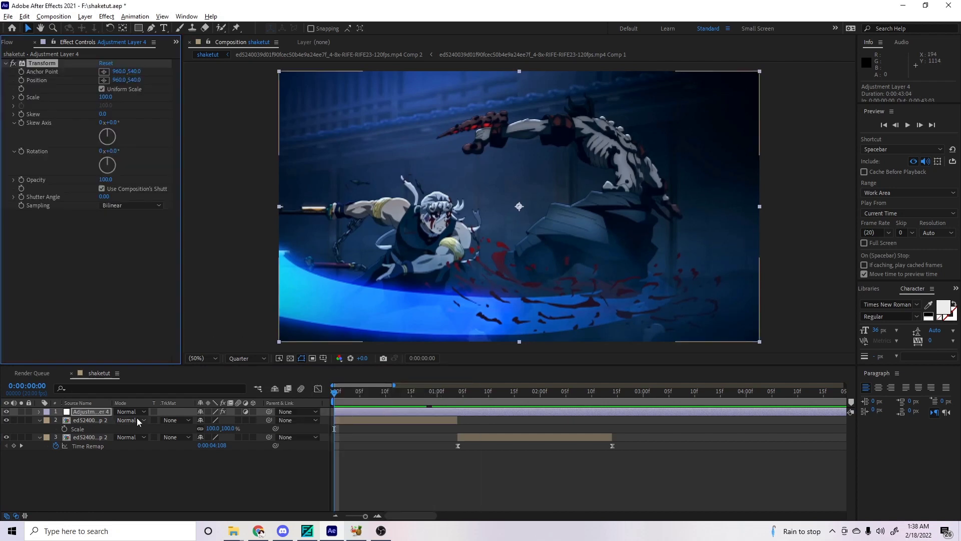
pyautogui.click(380, 420)
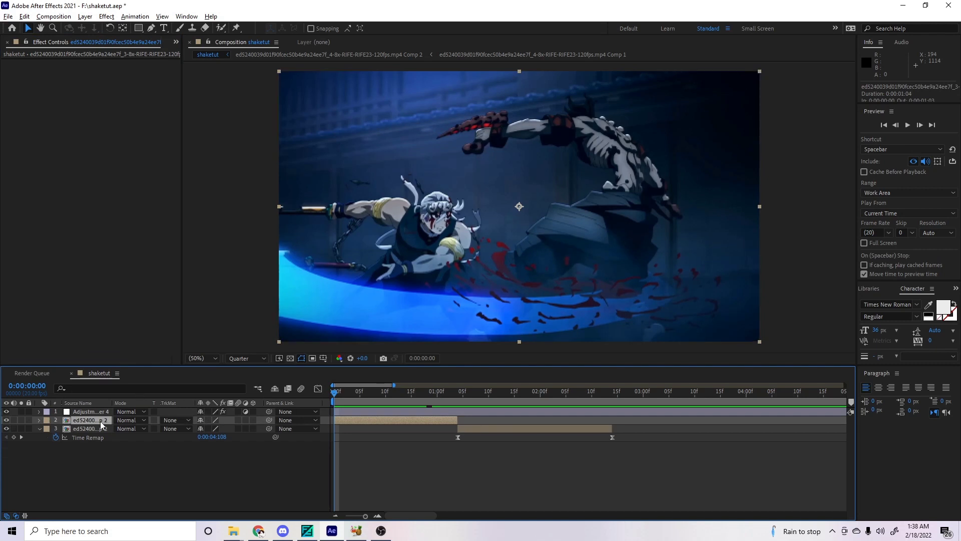
pyautogui.press('s')
# Keyframe the adjustment layer's Transform Scale from 150 at the first frame to 100 at 0:00:01:04, where the first clip ends.
pyautogui.click(350, 412)
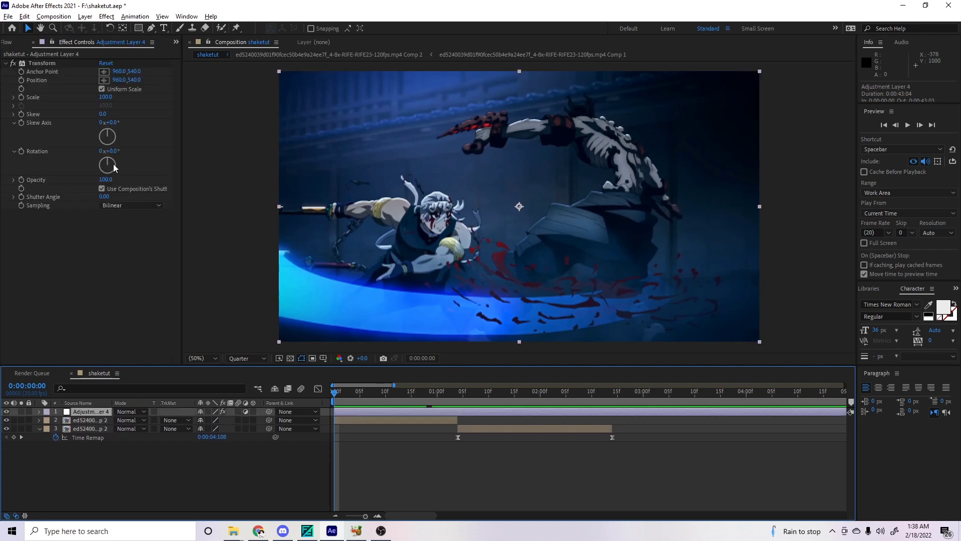
pyautogui.click(21, 97)
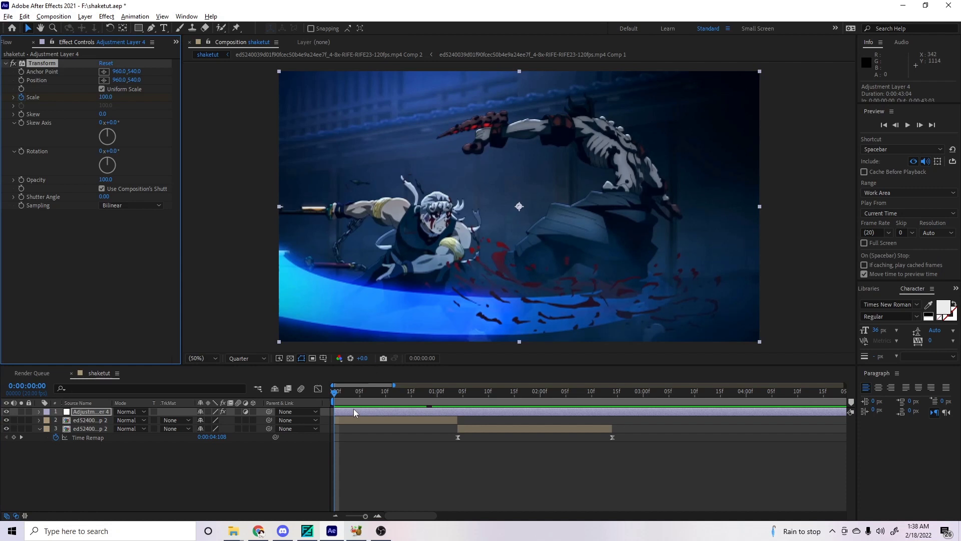
pyautogui.press('u')
pyautogui.click(458, 429)
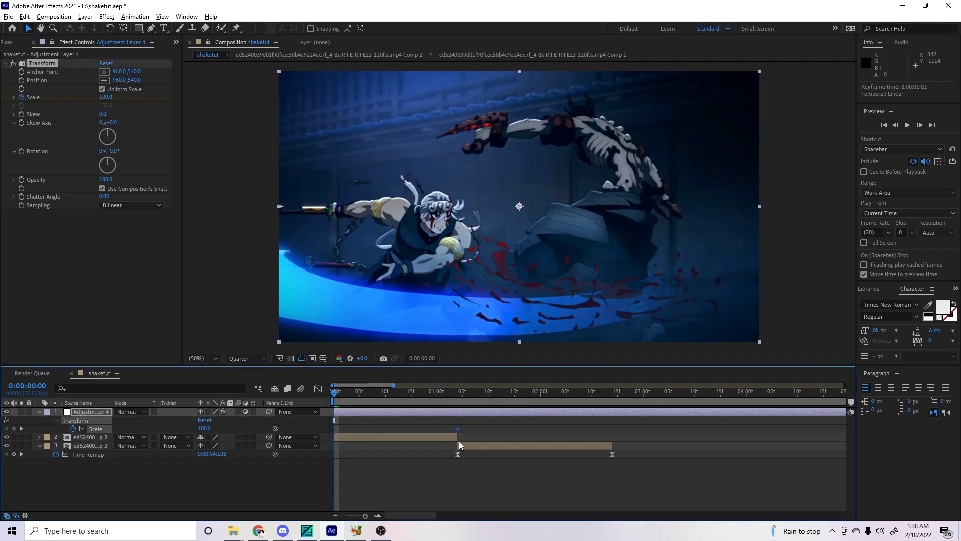
pyautogui.click(105, 97)
pyautogui.write('150')
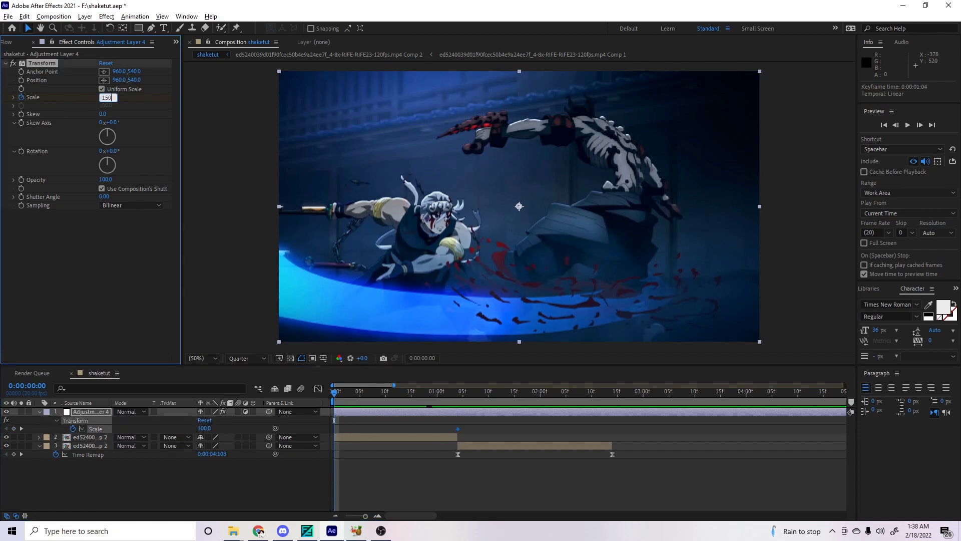
pyautogui.press('Return')
# Ease both Scale keyframes with the 0.00, 0.90, 0.17, 0.98 Flow curve and preview the zoom from the start.
pyautogui.click(462, 425)
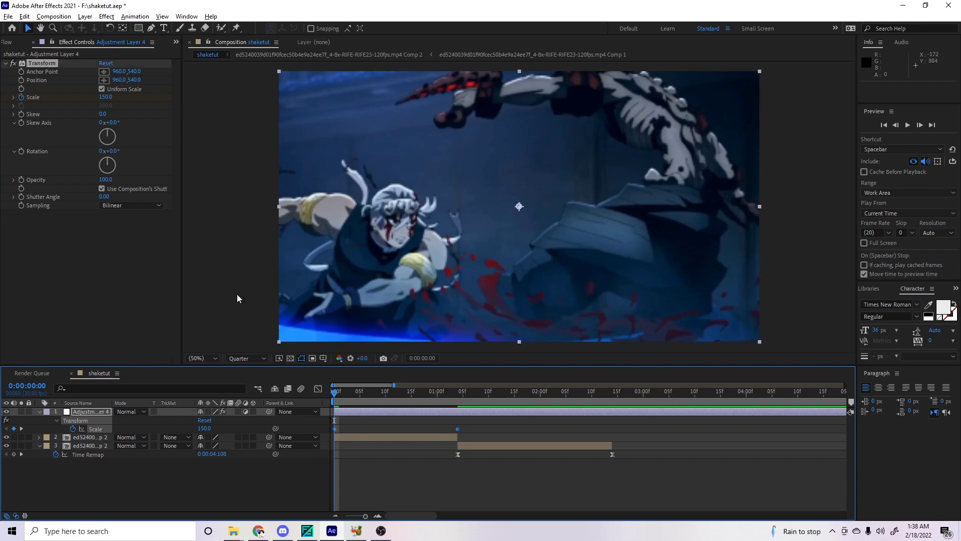
pyautogui.scroll(1, 62, 45)
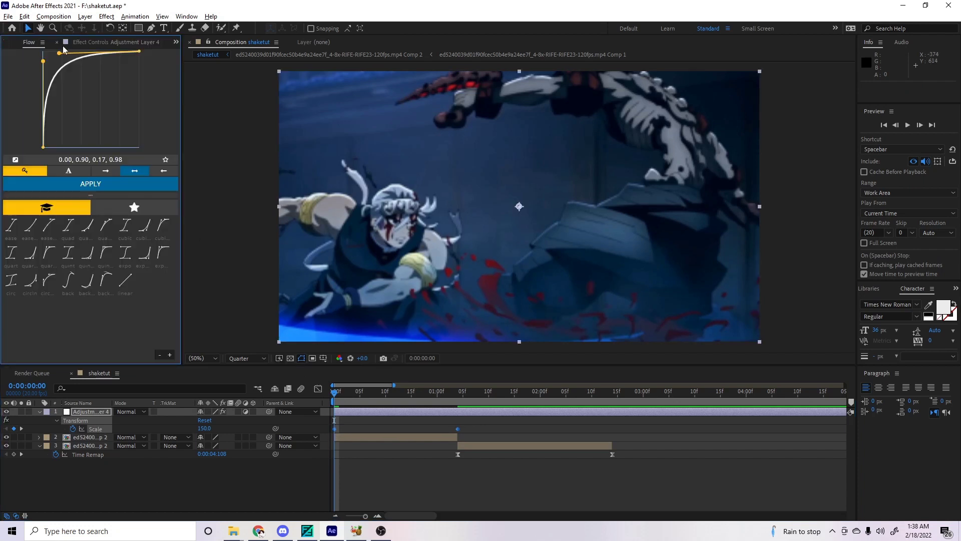
pyautogui.click(97, 185)
pyautogui.click(343, 462)
pyautogui.press('space')
pyautogui.click(334, 393)
pyautogui.press('space')
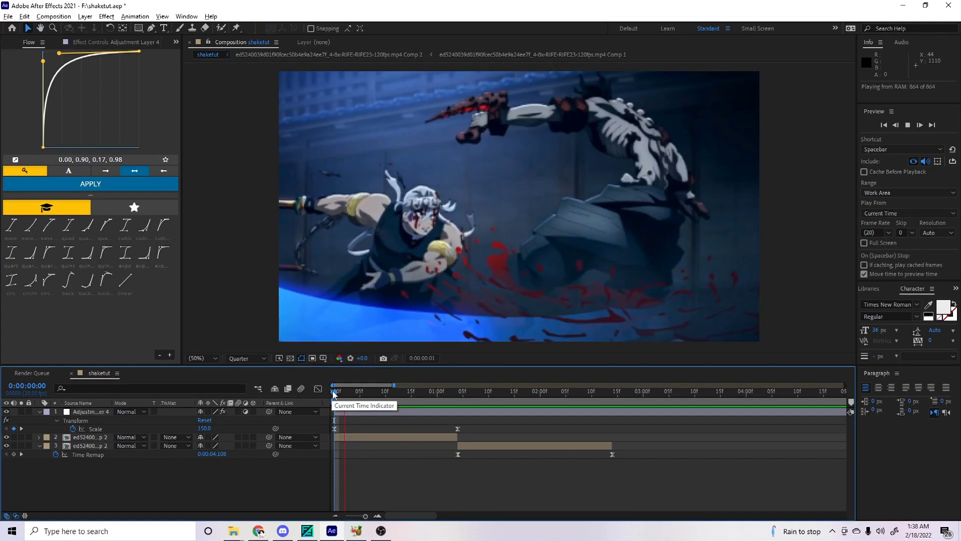
pyautogui.click(334, 393)
pyautogui.click(344, 413)
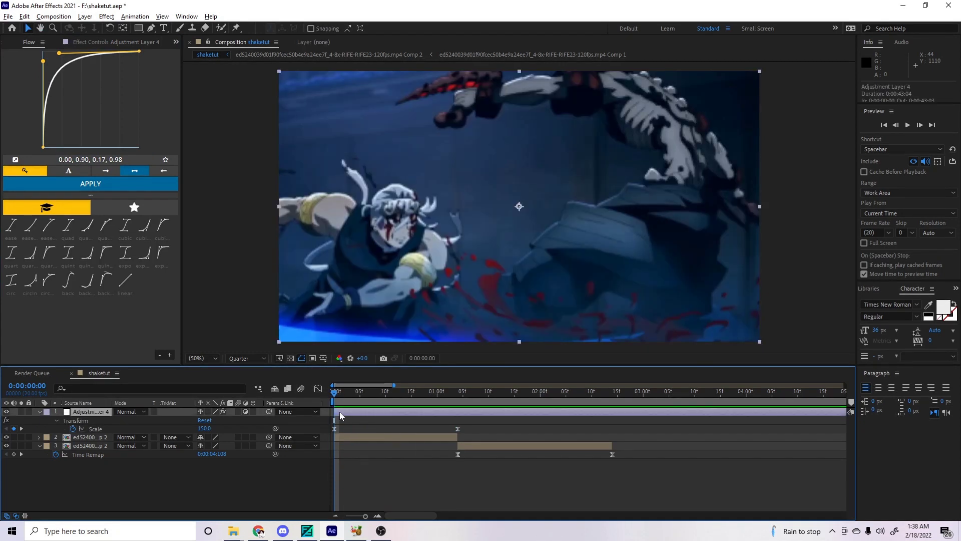
pyautogui.hotkey('ctrl', 'd')
pyautogui.click(65, 45)
pyautogui.click(44, 65)
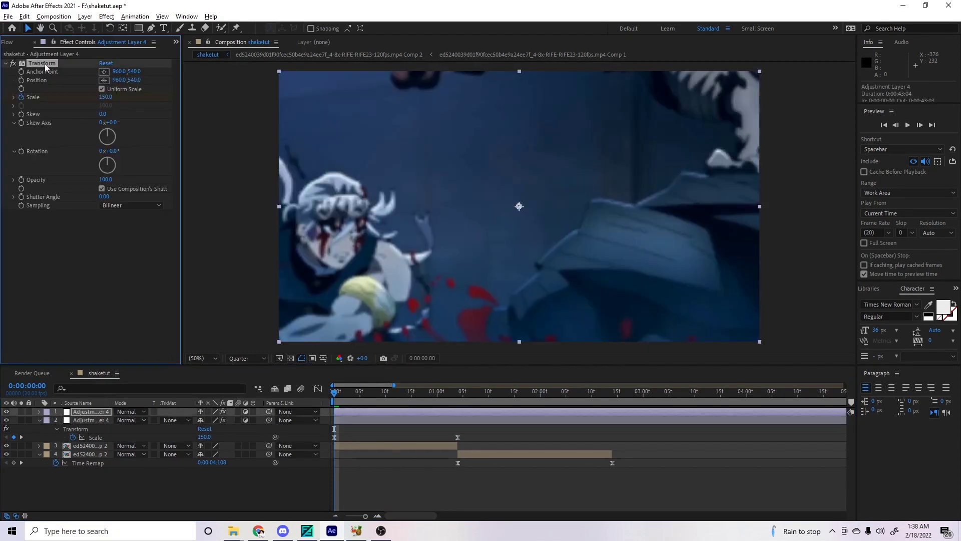
pyautogui.press('Delete')
pyautogui.click(362, 410)
pyautogui.press('Delete')
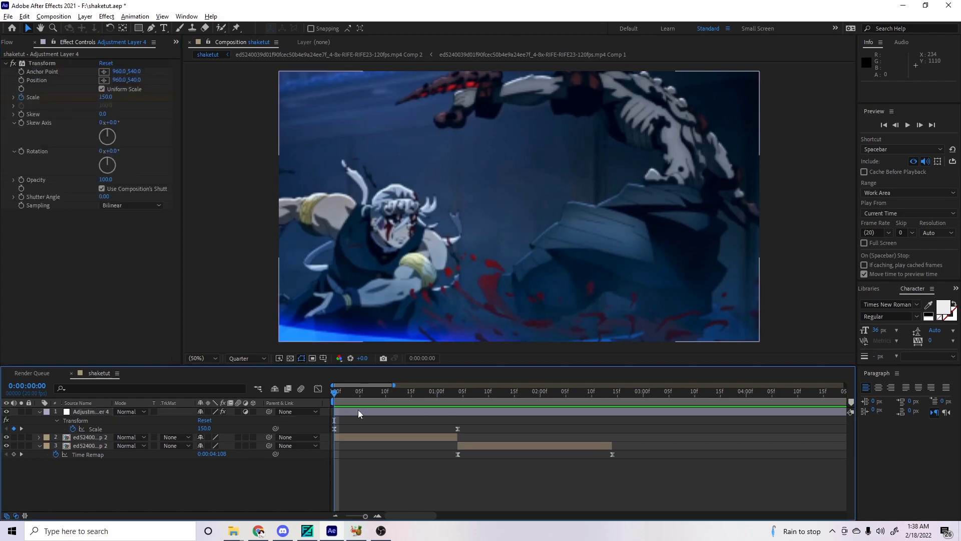
# Create a second adjustment layer above the zoom adjustment layer and select it.
pyautogui.moveTo(344, 396); pyautogui.dragTo(310, 395)
pyautogui.click(340, 411)
pyautogui.rightClick(328, 410)
pyautogui.moveTo(356, 290)
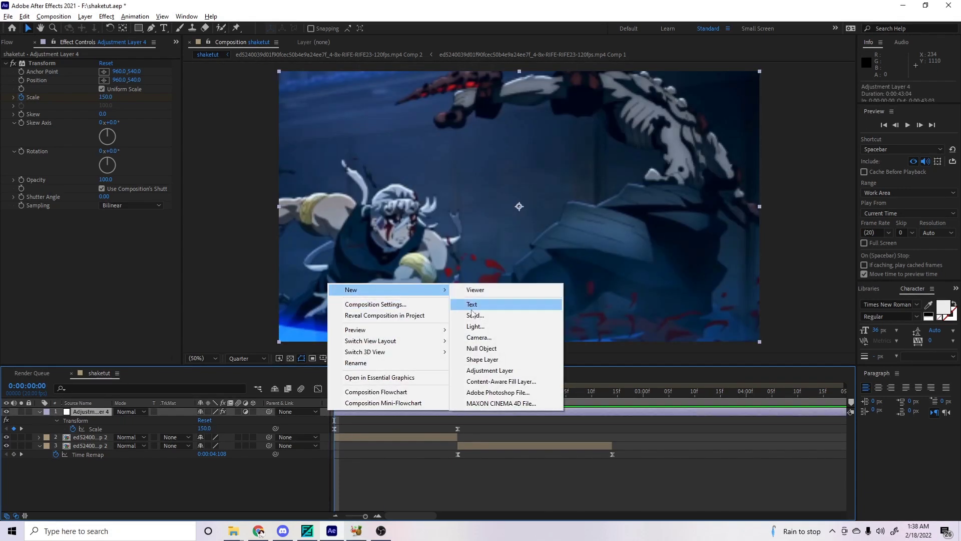
pyautogui.click(481, 371)
pyautogui.click(371, 421)
pyautogui.click(369, 456)
pyautogui.click(356, 421)
pyautogui.click(359, 444)
pyautogui.click(347, 413)
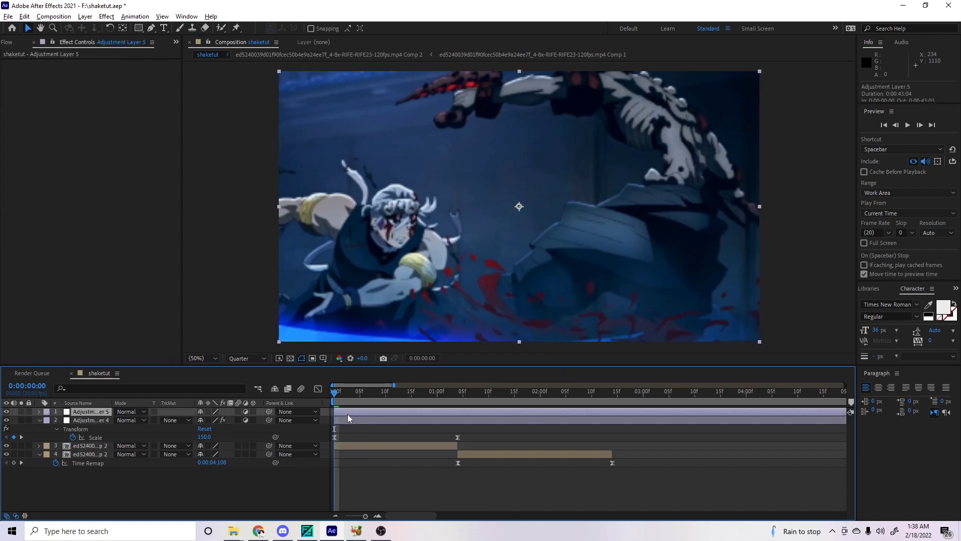
# Apply the Transform effect to the new adjustment layer.
pyautogui.hotkey('ctrl', 'space')
pyautogui.write('trans')
pyautogui.press('Return')
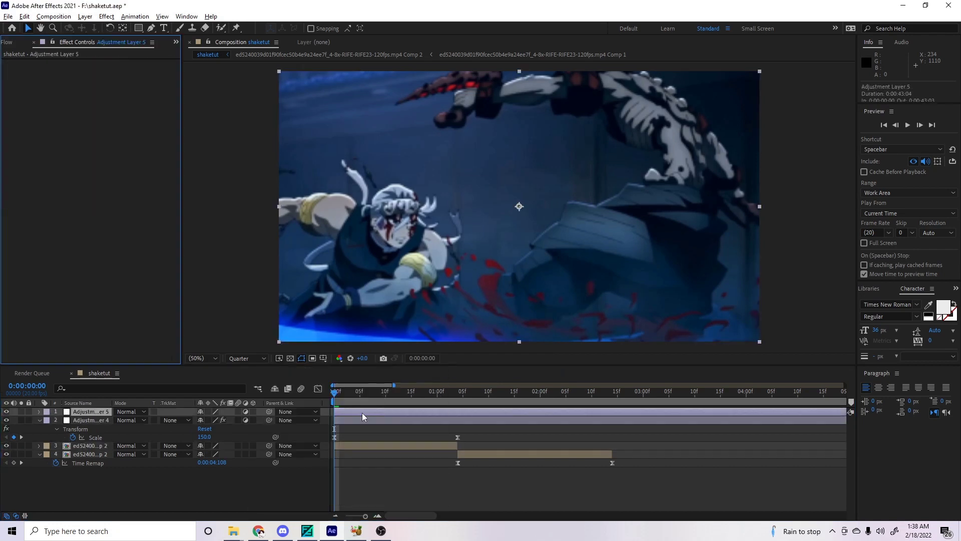
# Enable Scale and Rotation keyframing at the first frame on the top adjustment layer's Transform and reveal its keyframed properties.
pyautogui.click(21, 97)
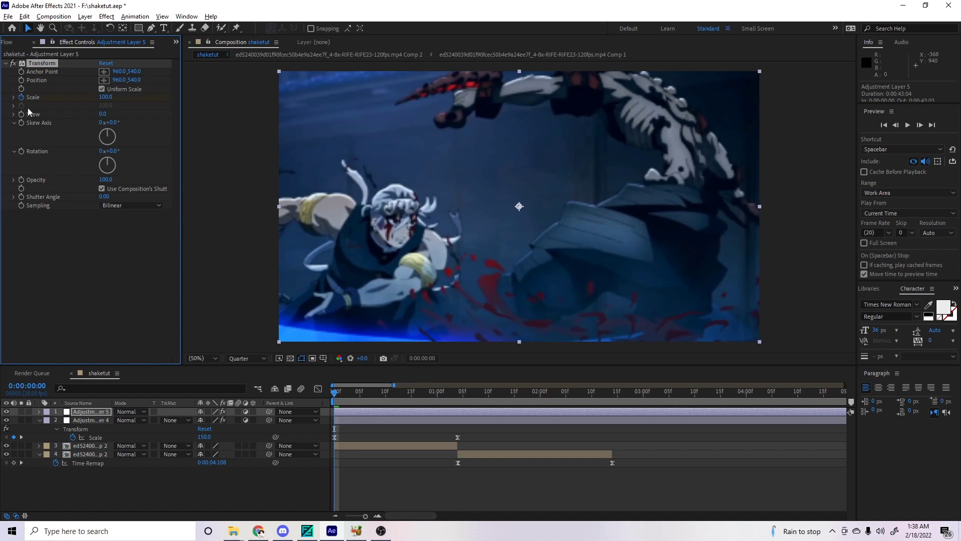
pyautogui.click(21, 150)
pyautogui.click(21, 80)
pyautogui.click(363, 414)
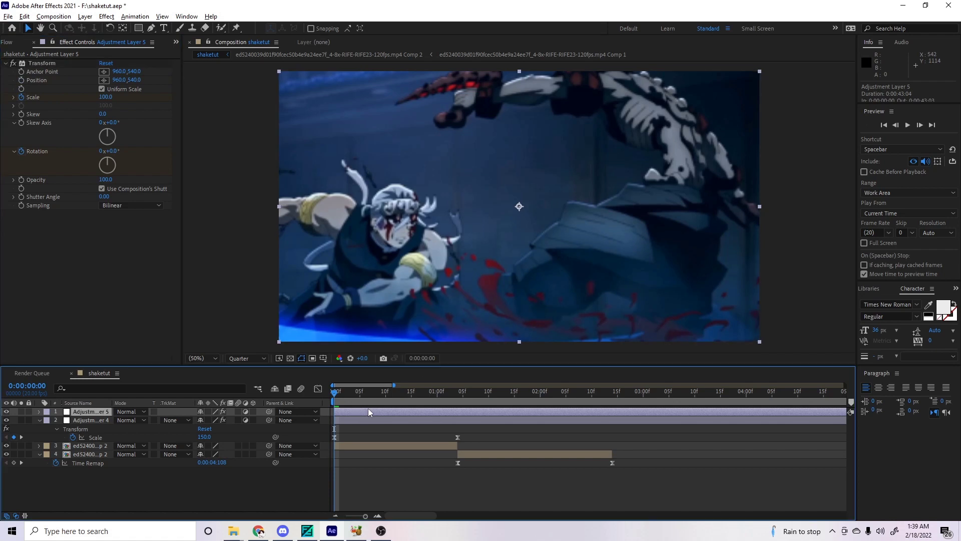
pyautogui.press('u')
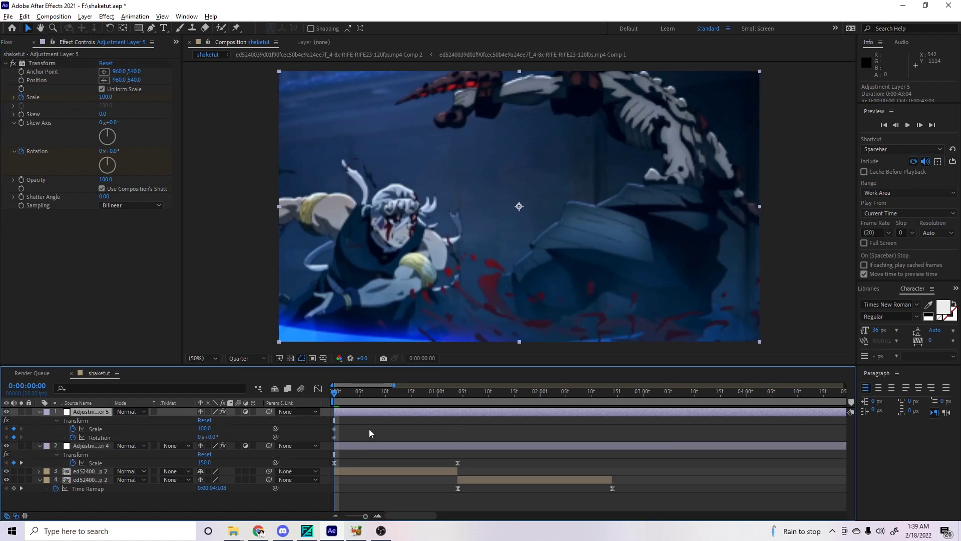
# Add another Scale keyframe to the top adjustment layer at 0:00:00:01.
pyautogui.moveTo(336, 394); pyautogui.dragTo(324, 432)
pyautogui.click(13, 429)
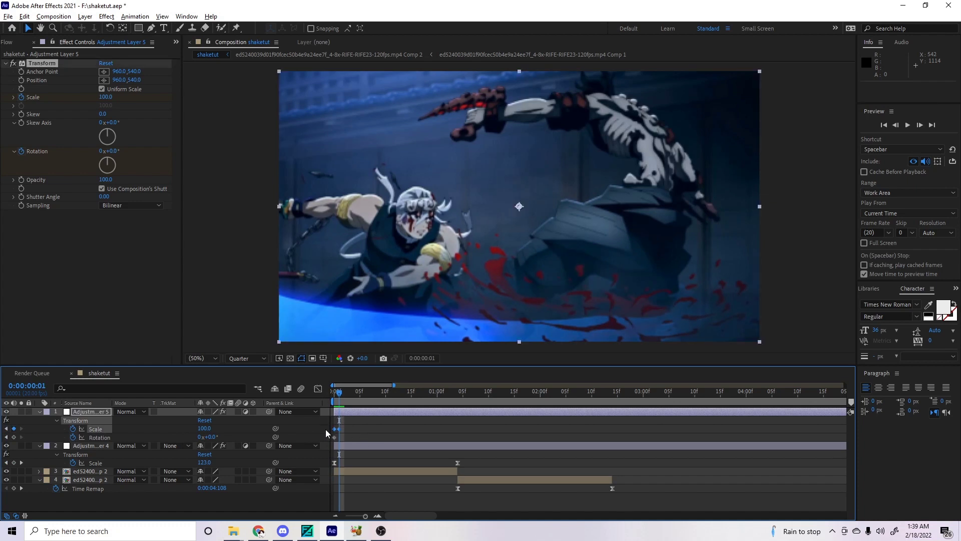
pyautogui.click(370, 427)
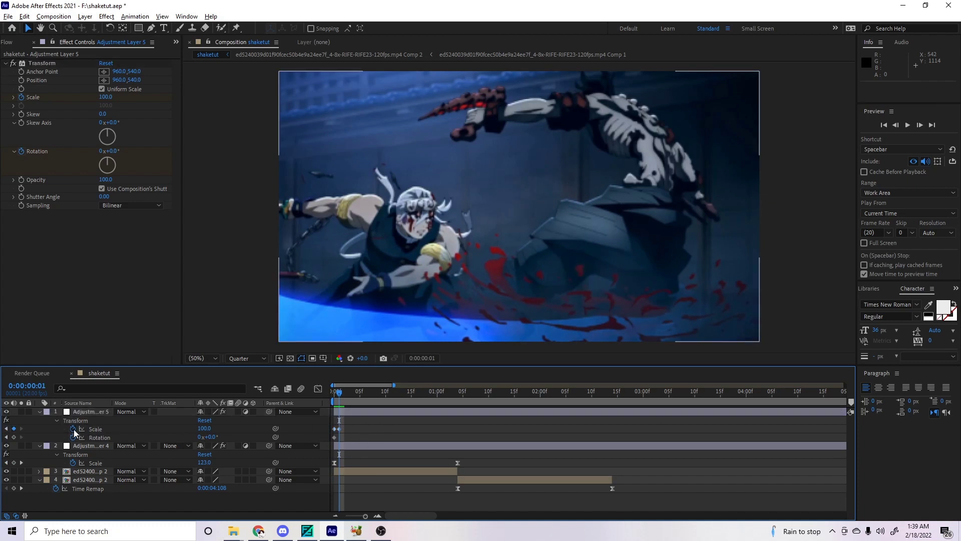
# Give the top adjustment layer's Transform Scale a velocity-based bounce expression with amp .1, freq 1 and decay 1.
pyautogui.keyDown('alt'); pyautogui.click(73, 429); pyautogui.keyUp('alt')
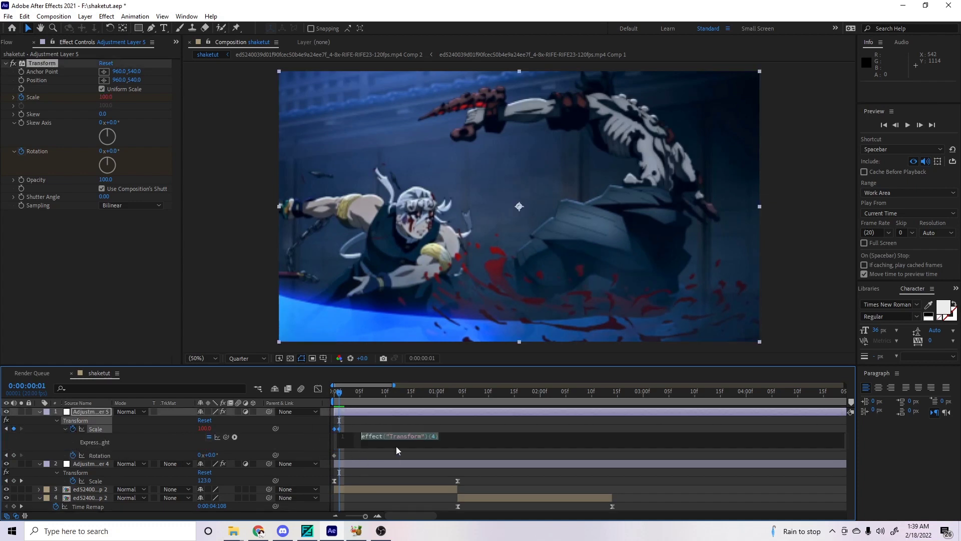
pyautogui.click(433, 439)
pyautogui.moveTo(449, 439); pyautogui.dragTo(326, 439)
pyautogui.click(418, 437)
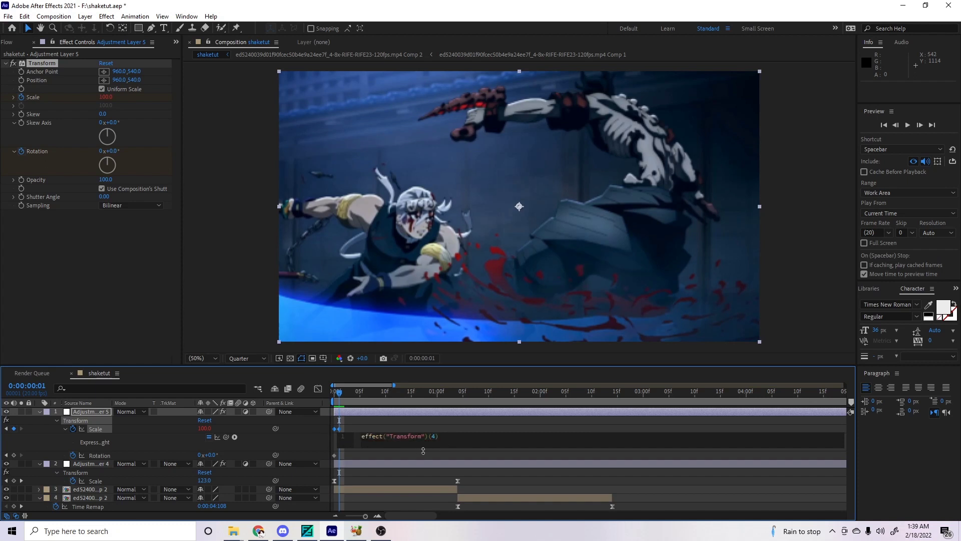
pyautogui.click(385, 436)
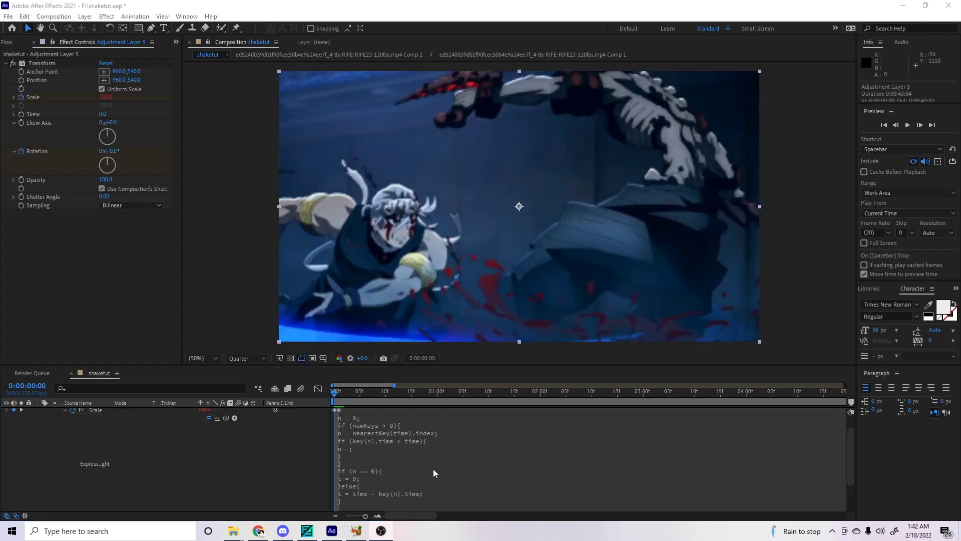
# Examine the Scale expression, from its nearest-keyframe logic to its amp, freq and decay lines.
pyautogui.click(422, 448)
pyautogui.click(417, 440)
pyautogui.scroll(-4, 441, 446)
pyautogui.scroll(4, 441, 447)
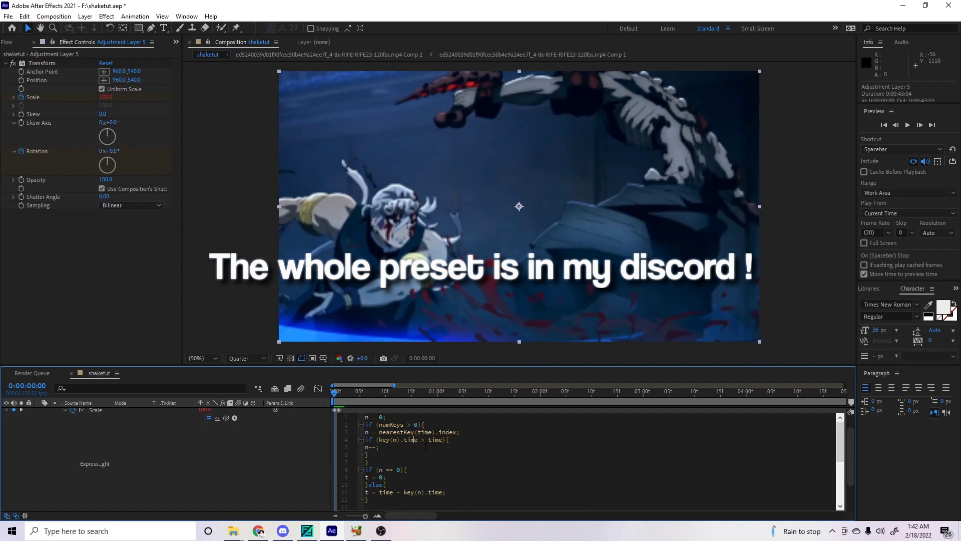
pyautogui.scroll(-4, 439, 456)
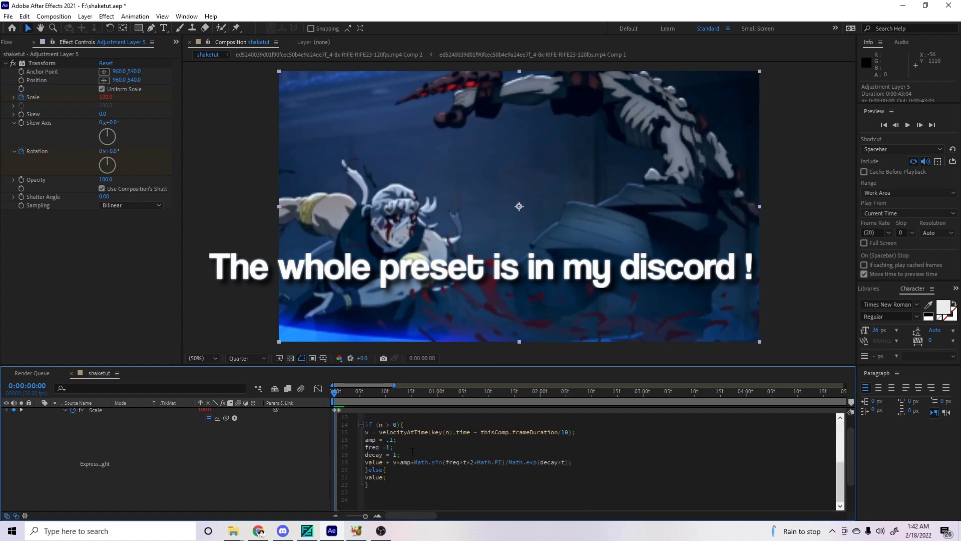
pyautogui.scroll(3, 405, 432)
pyautogui.scroll(-3, 390, 428)
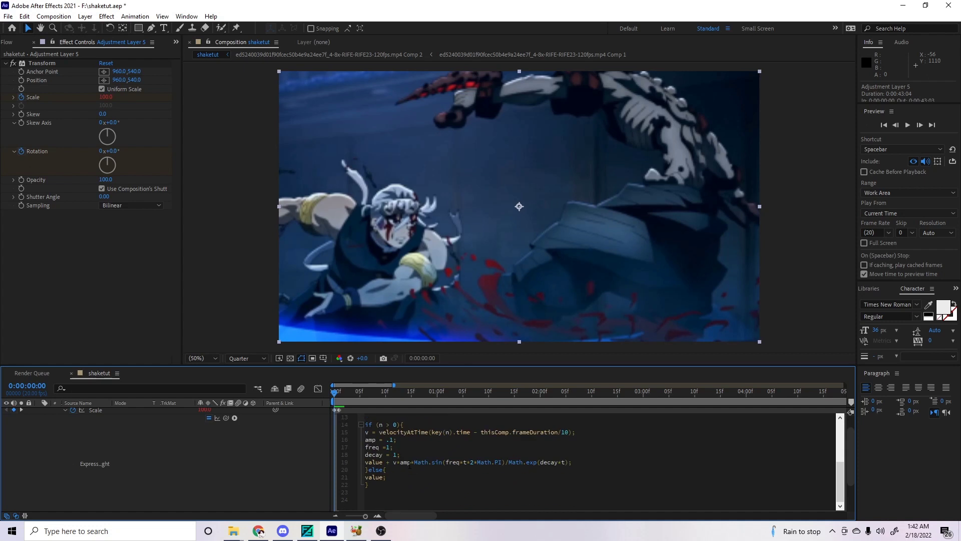
pyautogui.scroll(2, 409, 464)
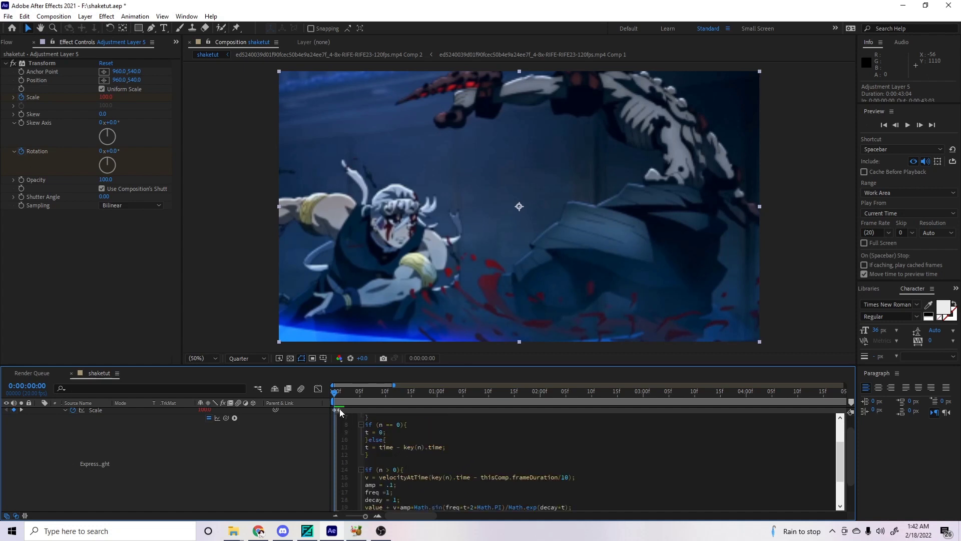
# Set the top adjustment layer's Scale to 110 at 0:00:00:01 and return to the first frame.
pyautogui.moveTo(335, 396); pyautogui.dragTo(340, 392)
pyautogui.scroll(2, 350, 412)
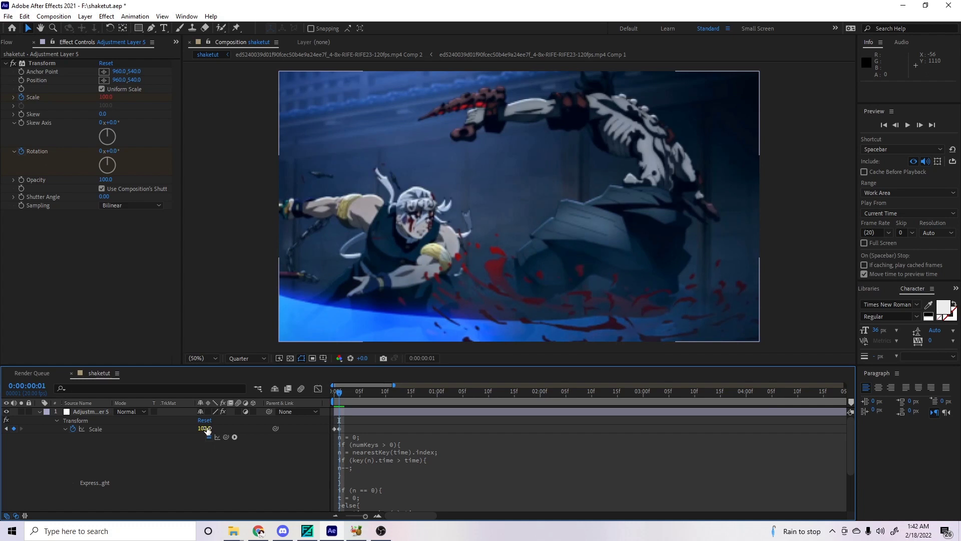
pyautogui.click(206, 429)
pyautogui.press('Return')
pyautogui.click(206, 428)
pyautogui.write('110')
pyautogui.press('Return')
pyautogui.click(335, 394)
pyautogui.moveTo(334, 394)
pyautogui.mouseDown()
pyautogui.moveTo(422, 401)
pyautogui.moveTo(328, 394)
pyautogui.mouseUp()
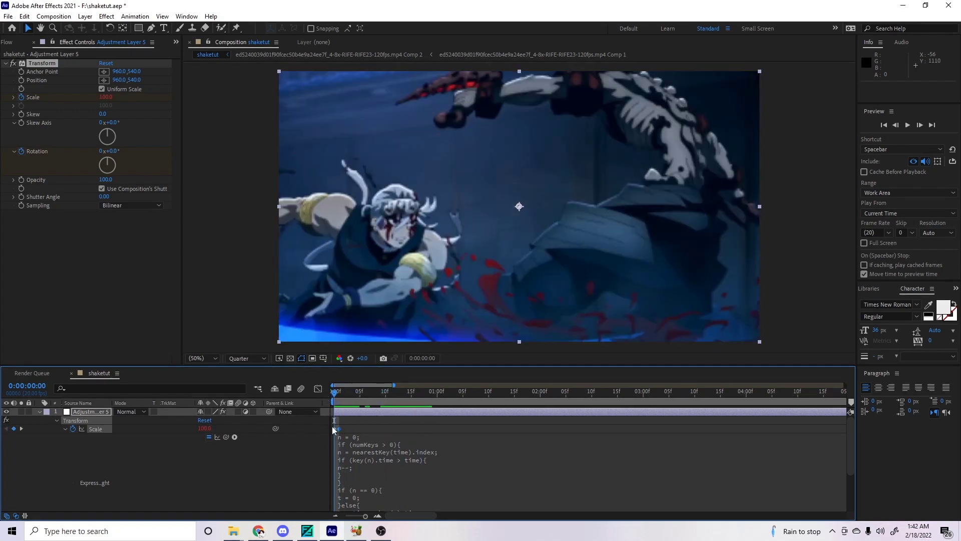
# Set the top adjustment layer's Scale to 100 at 0:00:00:01 and to 115 at the first frame.
pyautogui.press('pagedown')
pyautogui.click(205, 428)
pyautogui.write('100')
pyautogui.press('Return')
pyautogui.press('pageup')
pyautogui.click(204, 428)
pyautogui.write('115')
pyautogui.press('Return')
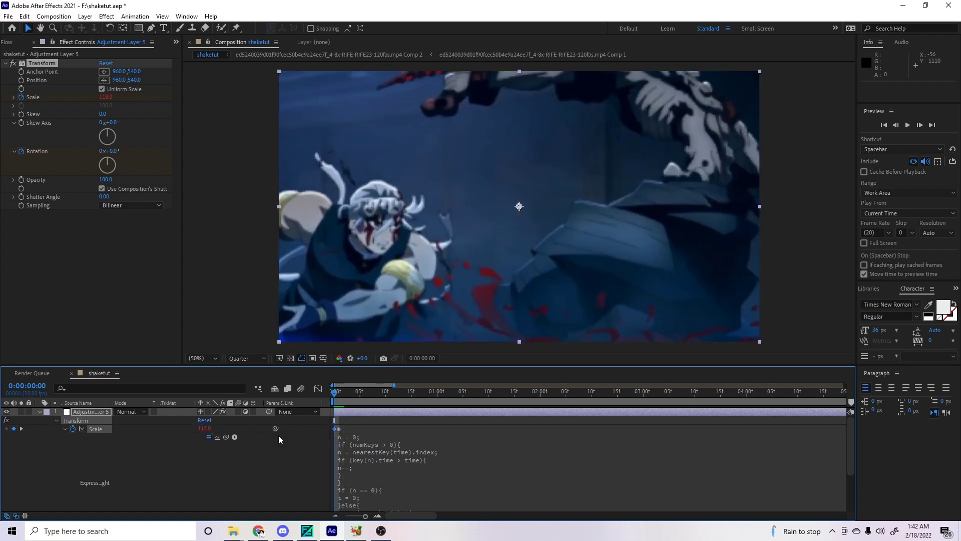
# Set Adjustment Layer 5's Transform Scale to 110 at the first frame.
pyautogui.click(338, 391)
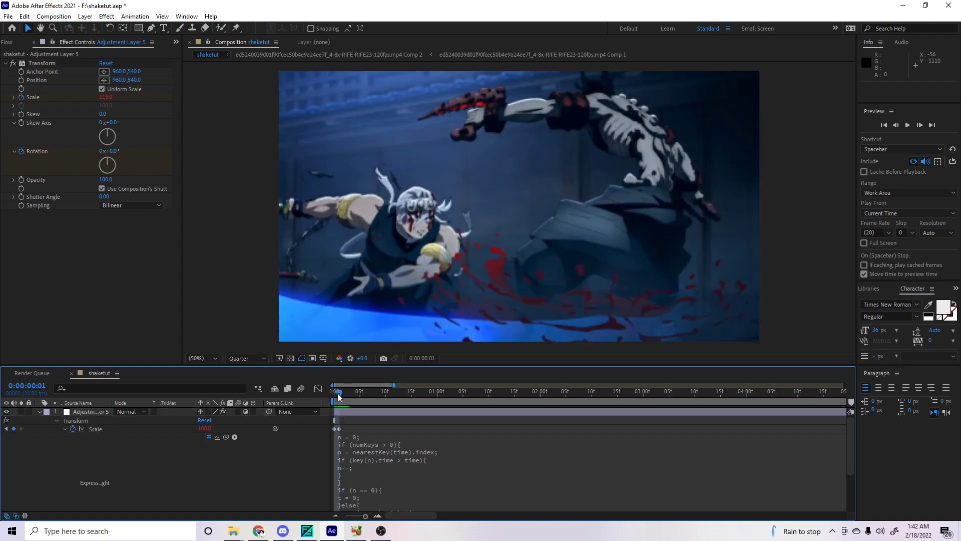
pyautogui.click(328, 394)
pyautogui.scroll(-3, 359, 460)
pyautogui.click(359, 458)
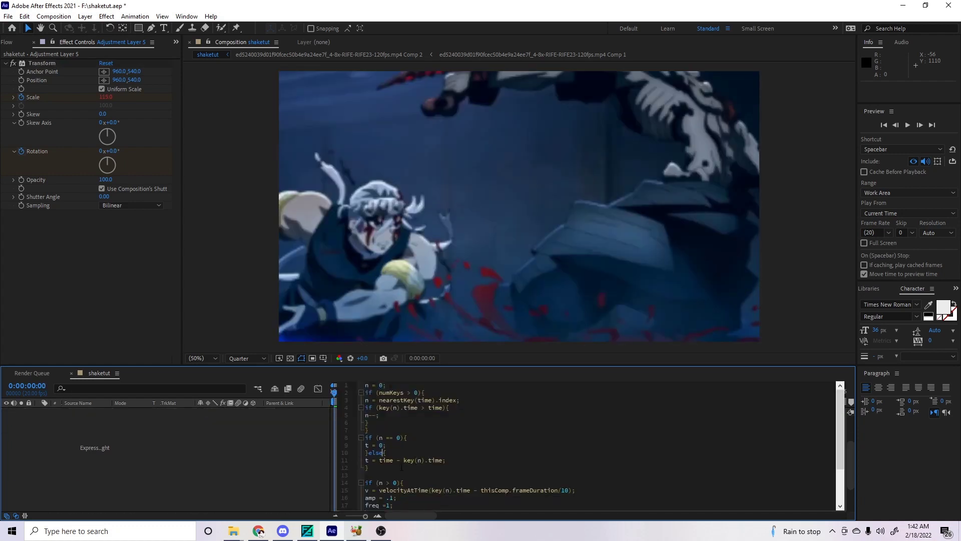
pyautogui.click(332, 391)
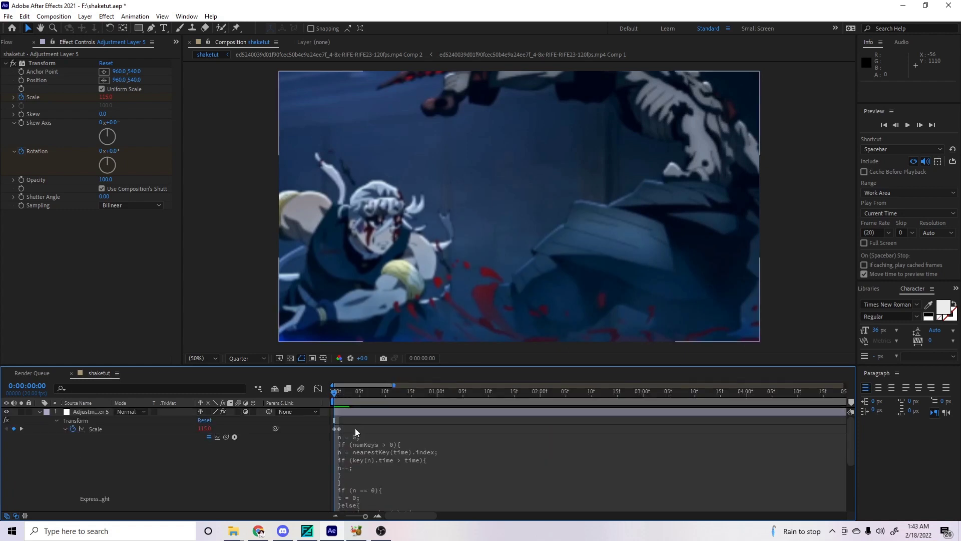
pyautogui.write('110')
pyautogui.press('Return')
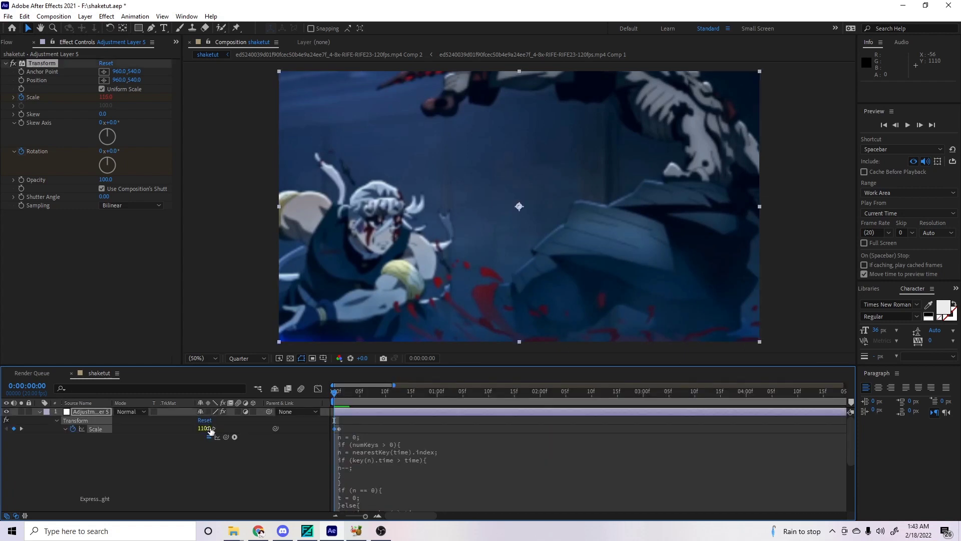
# Try a higher decay value in the Scale expression and scrub the timeline to check the shake.
pyautogui.click(364, 467)
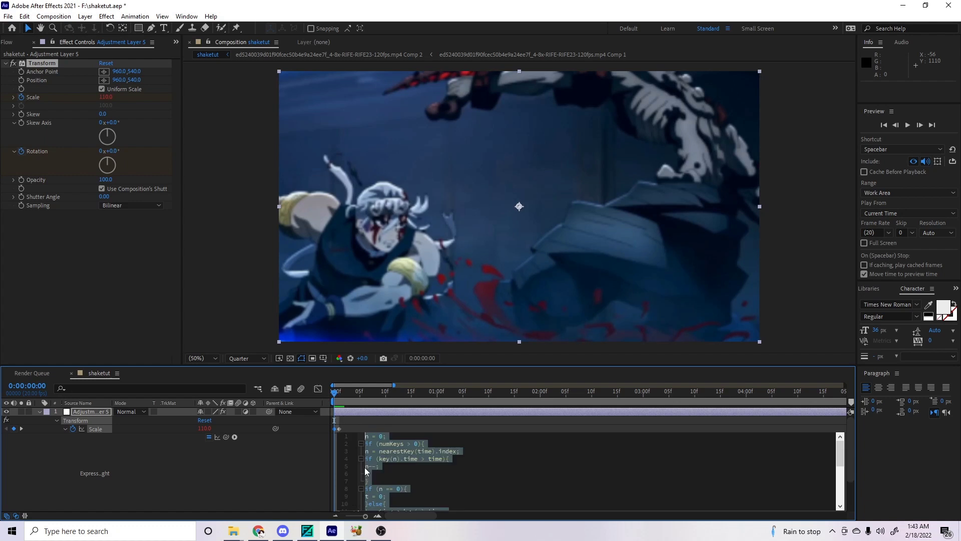
pyautogui.scroll(-3, 400, 477)
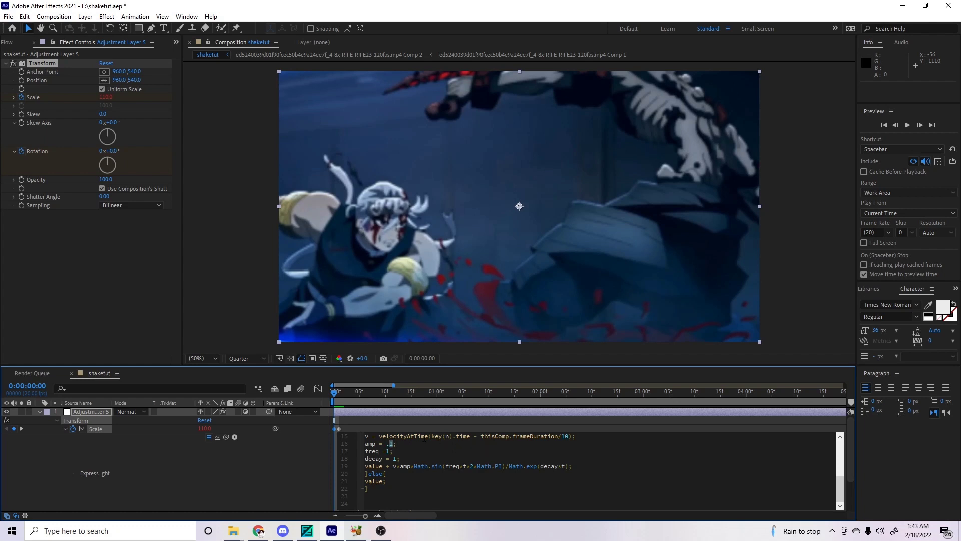
pyautogui.press('Left')
pyautogui.doubleClick(394, 459)
pyautogui.moveTo(344, 395); pyautogui.dragTo(445, 406)
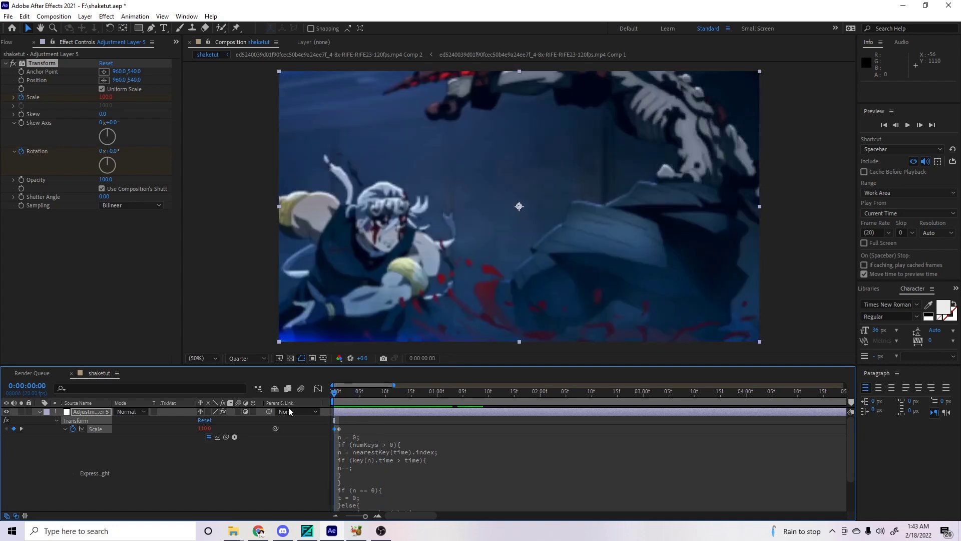
# Retune the Scale expression to freq 1.8 and decay 11, previewing the shake from the first frame.
pyautogui.click(414, 494)
pyautogui.hotkey('ctrl', 'a')
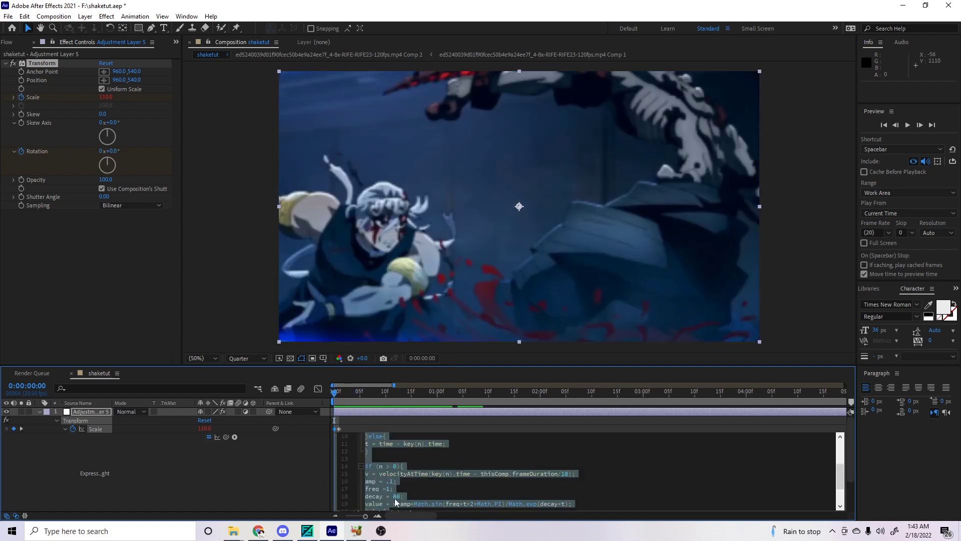
pyautogui.click(395, 496)
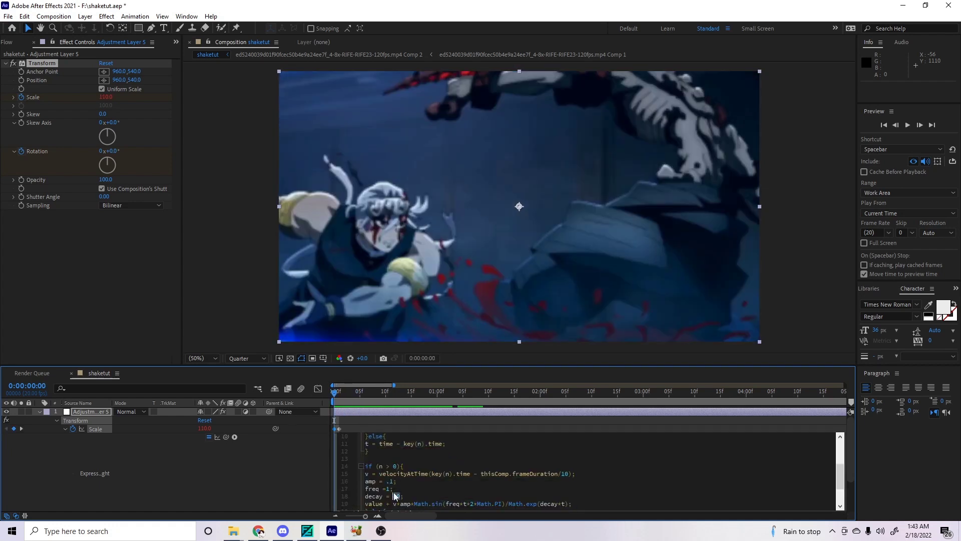
pyautogui.click(359, 423)
pyautogui.moveTo(337, 393)
pyautogui.mouseDown()
pyautogui.moveTo(406, 398)
pyautogui.moveTo(323, 389)
pyautogui.moveTo(434, 405)
pyautogui.moveTo(341, 395)
pyautogui.mouseUp()
pyautogui.press('space')
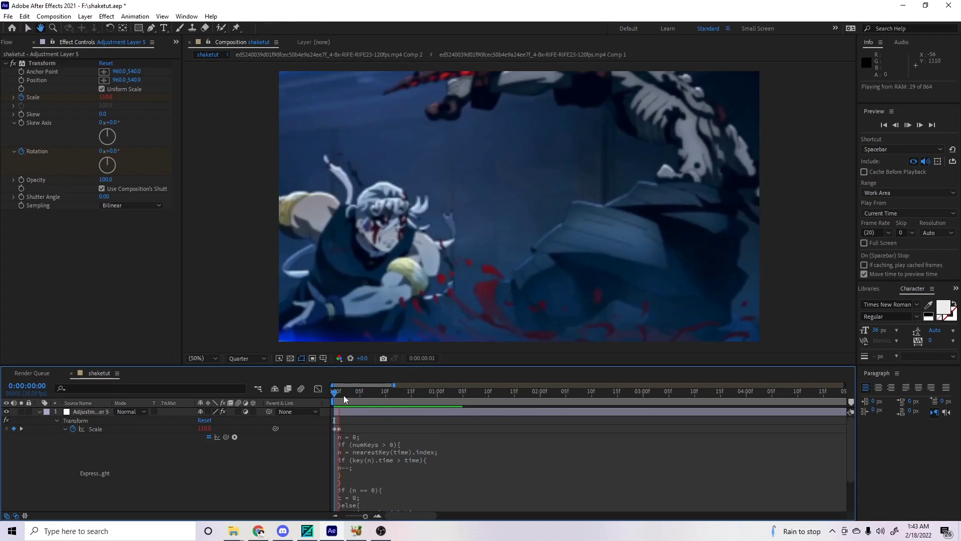
pyautogui.click(397, 489)
pyautogui.scroll(-4, 399, 486)
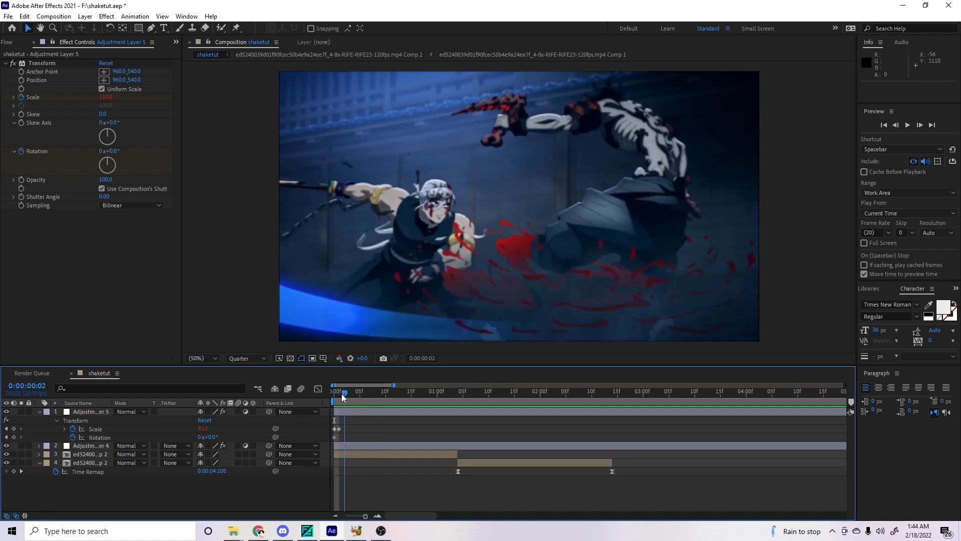
# Move Adjustment Layer 4 above Adjustment Layer 5 in the layer stack and select Adjustment Layer 5 at the first frame.
pyautogui.moveTo(98, 446); pyautogui.dragTo(105, 407)
pyautogui.moveTo(338, 392); pyautogui.dragTo(317, 392)
pyautogui.click(346, 420)
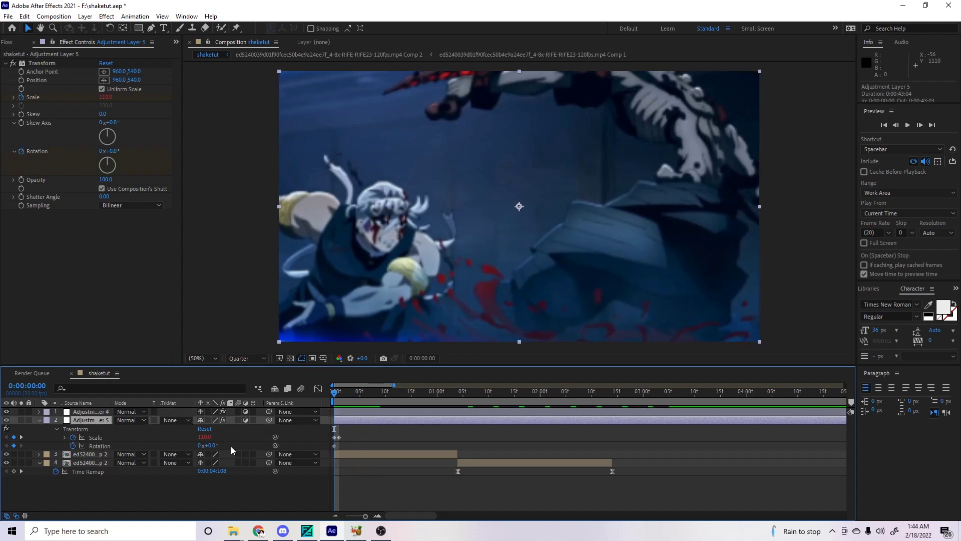
# Set Adjustment Layer 5's Rotation to -2° at the first frame and add a matching Rotation keyframe at 0:00:00:02.
pyautogui.click(210, 445)
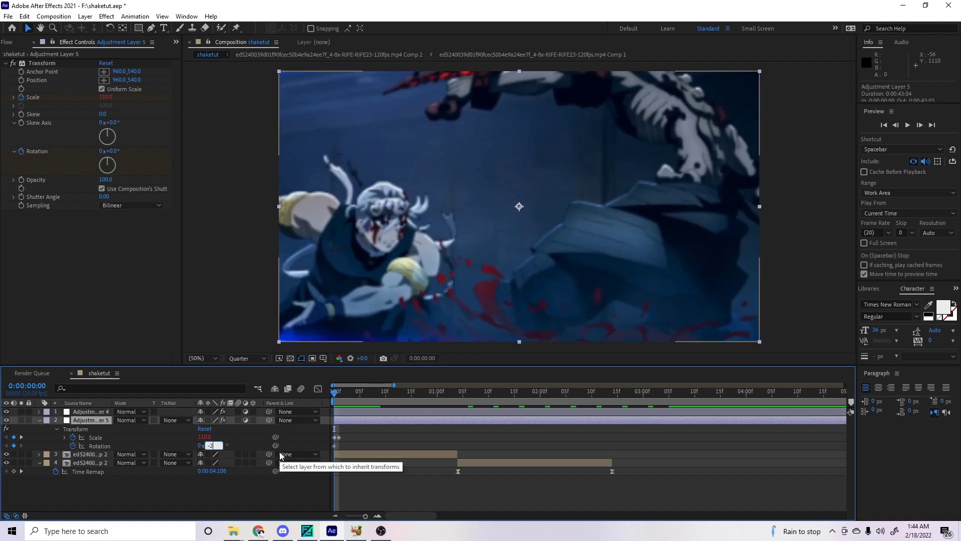
pyautogui.write('-2')
pyautogui.press('Return')
pyautogui.moveTo(332, 396); pyautogui.dragTo(345, 397)
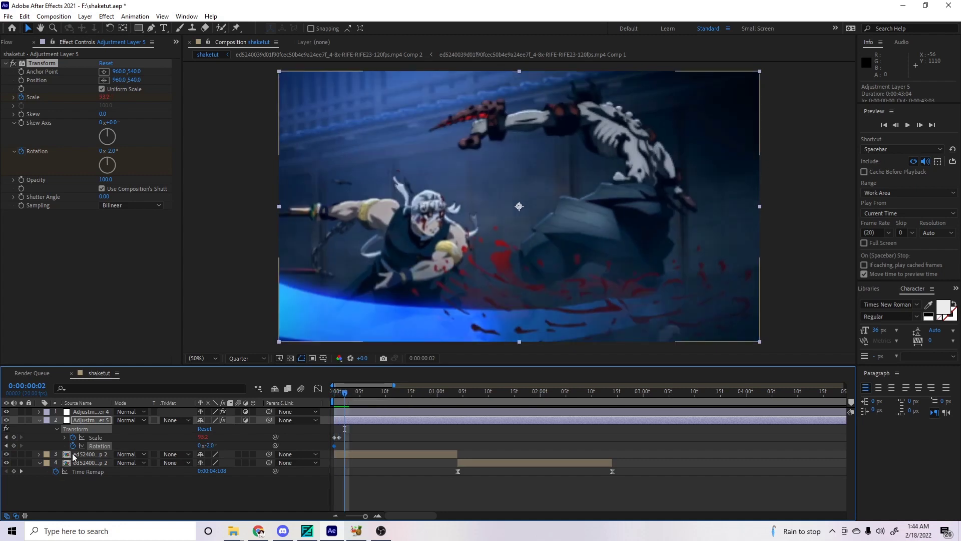
pyautogui.click(14, 446)
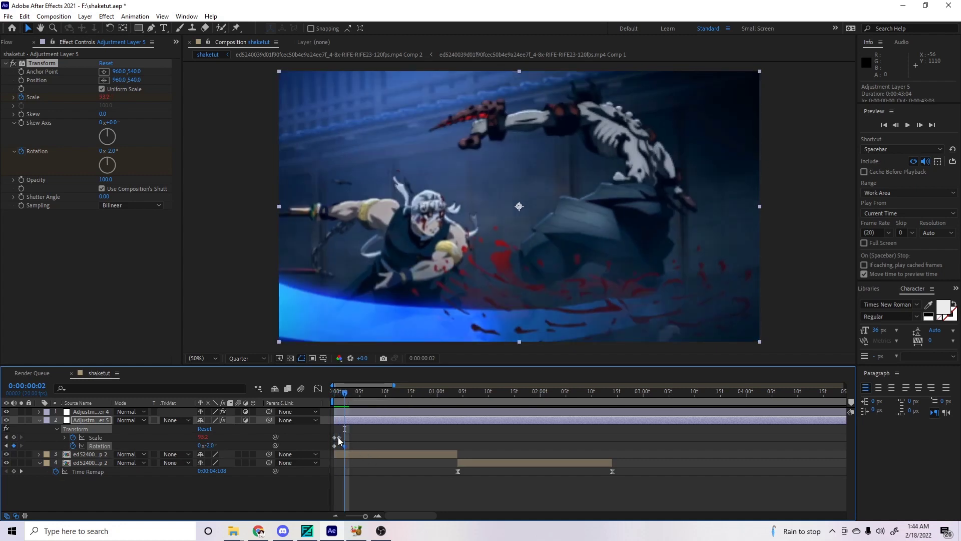
pyautogui.click(347, 439)
pyautogui.moveTo(348, 439); pyautogui.dragTo(332, 435)
pyautogui.click(355, 440)
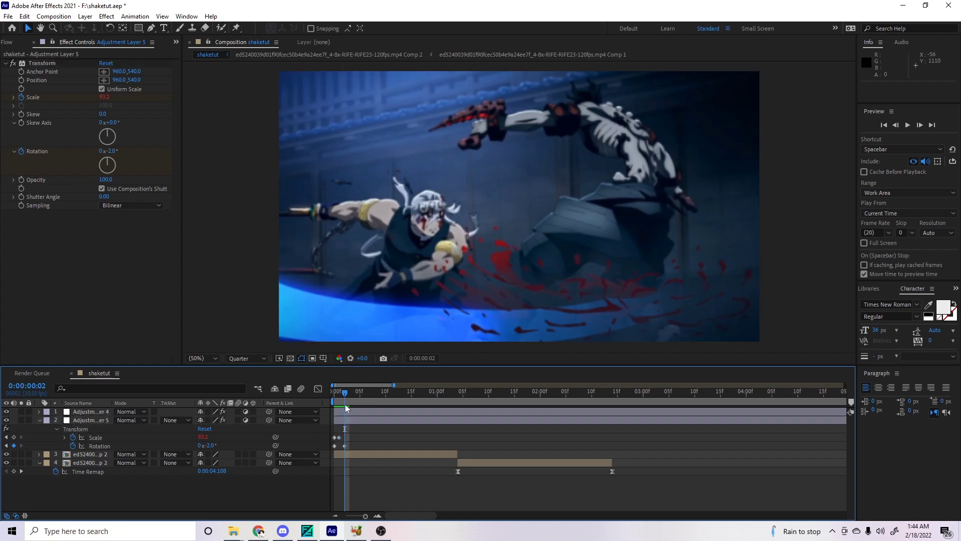
pyautogui.press('pageup')
pyautogui.press('pageup')
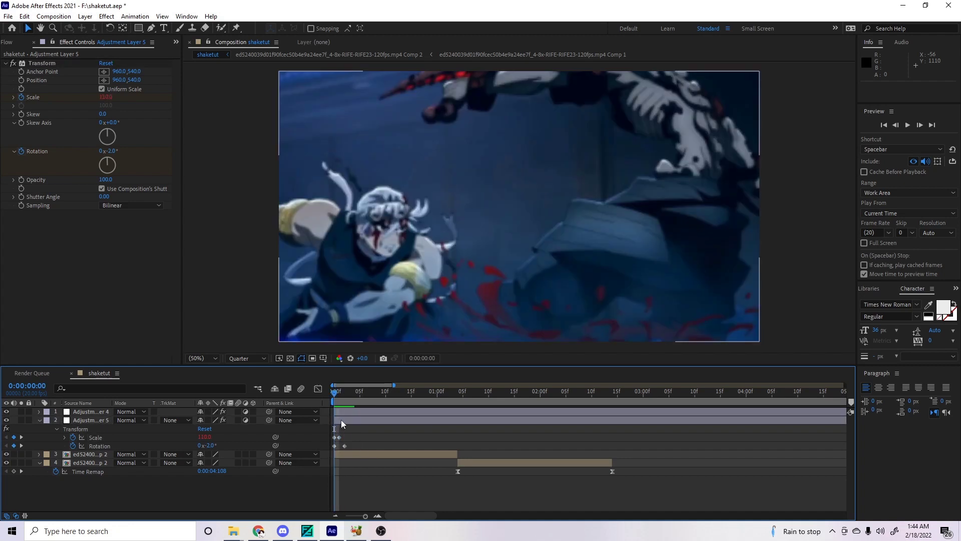
# Give Adjustment Layer 5's Rotation an expression and paste in the copied velocity-based bounce code.
pyautogui.click(341, 419)
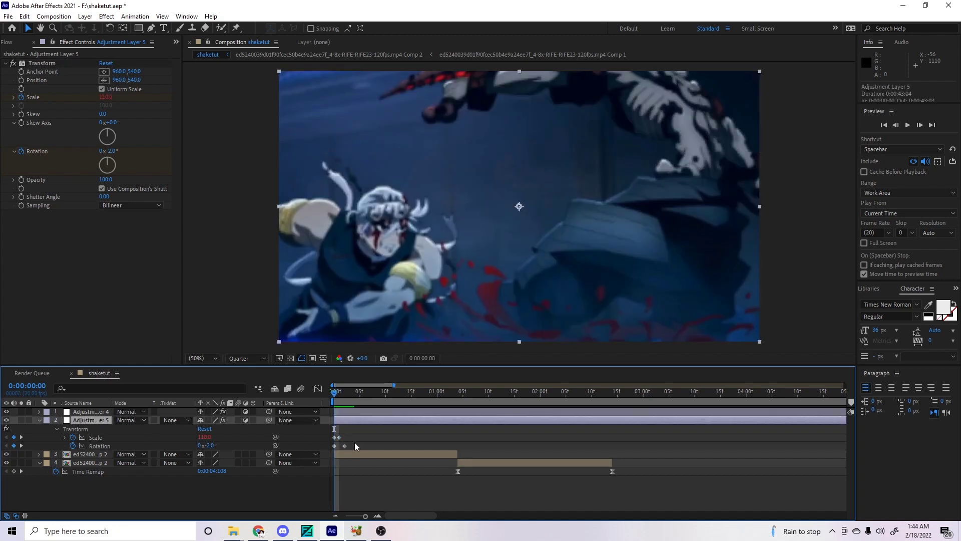
pyautogui.click(100, 446)
pyautogui.keyDown('alt'); pyautogui.click(73, 446); pyautogui.keyUp('alt')
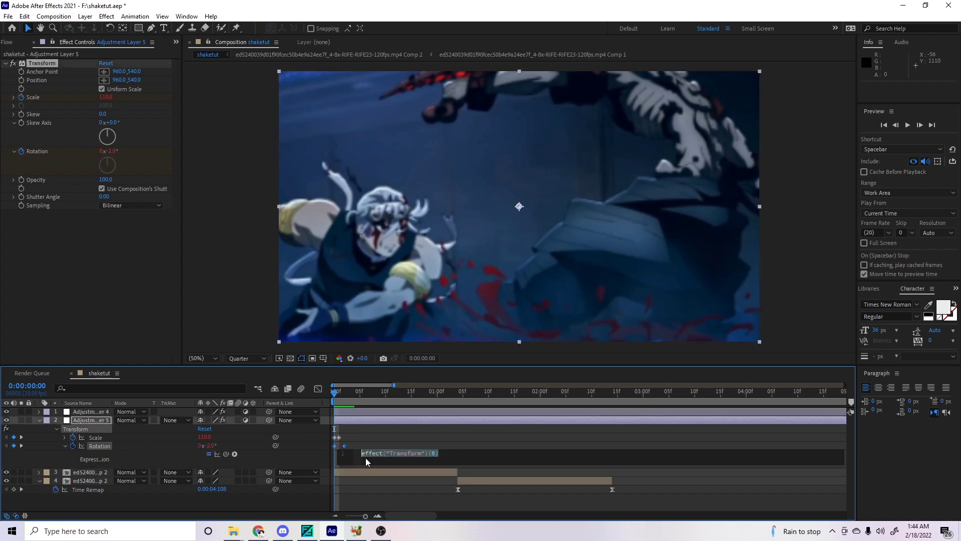
pyautogui.hotkey('ctrl', 'v')
pyautogui.scroll(5, 386, 453)
pyautogui.scroll(-3, 432, 459)
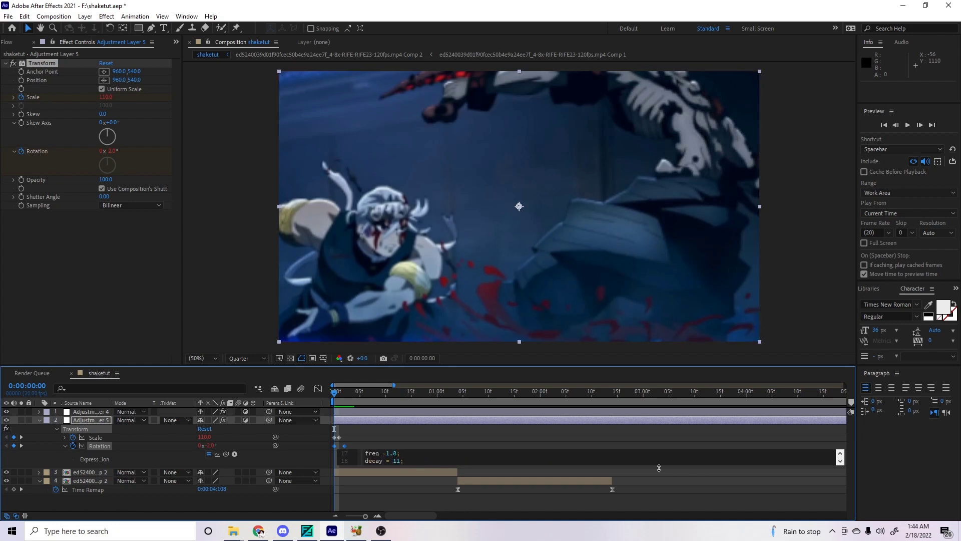
pyautogui.scroll(-1, 448, 460)
pyautogui.scroll(1, 448, 460)
pyautogui.press('alt')
# Set decay to 2 in the Rotation expression and advance to 0:00:00:01.
pyautogui.click(57, 428)
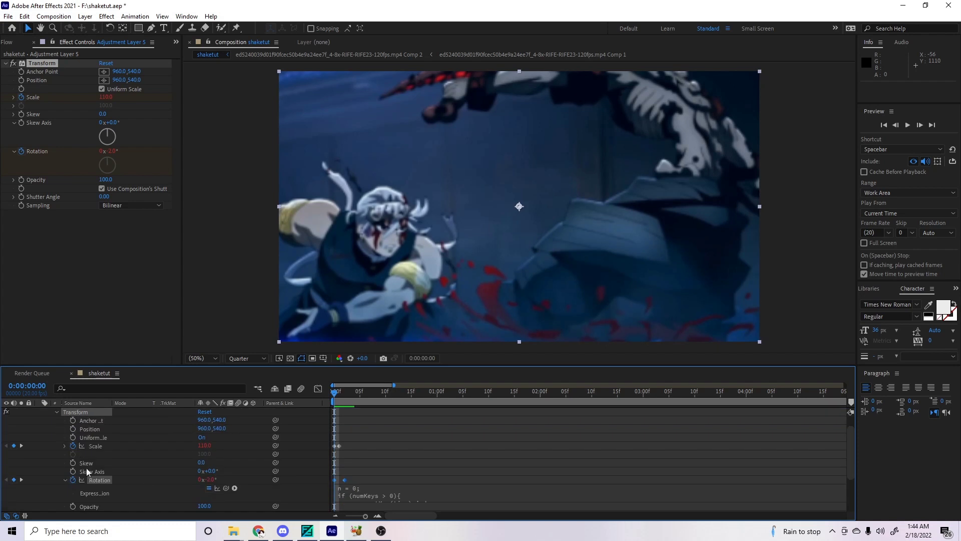
pyautogui.click(374, 450)
pyautogui.hotkey('ctrl', 'a')
pyautogui.scroll(-3, 384, 459)
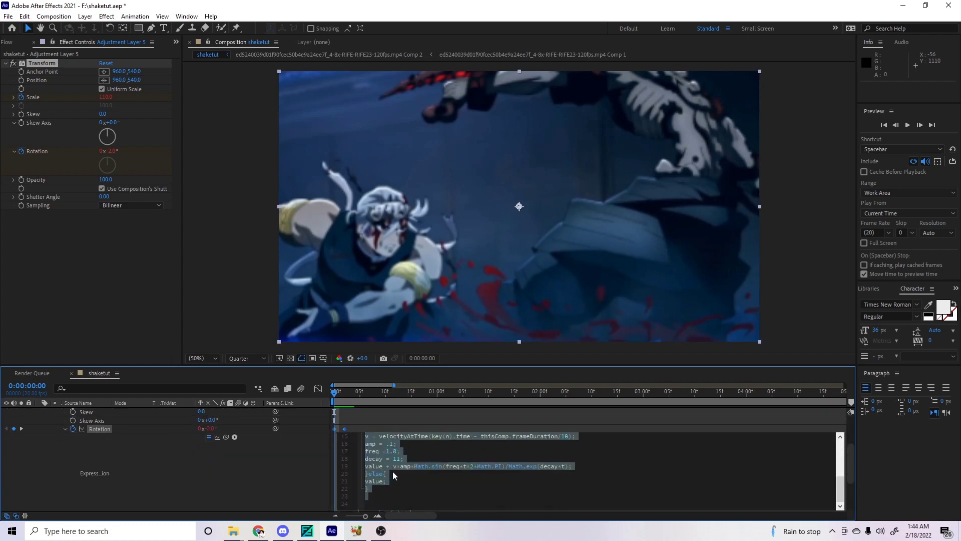
pyautogui.click(393, 459)
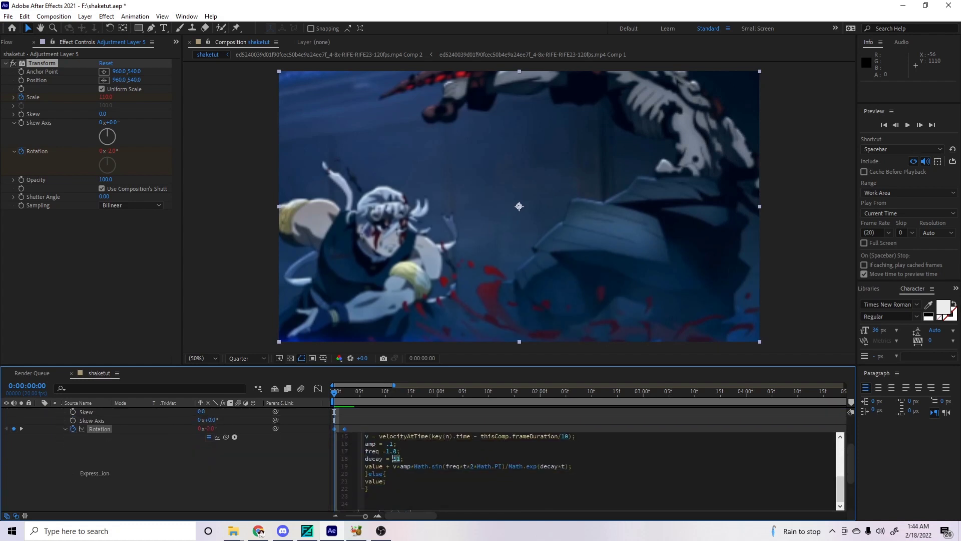
pyautogui.write('2')
pyautogui.click(362, 418)
pyautogui.moveTo(335, 400)
pyautogui.mouseDown()
pyautogui.moveTo(375, 399)
pyautogui.moveTo(337, 402)
pyautogui.mouseUp()
# Set freq to 2 in Adjustment Layer 5's Scale expression, keeping amp at .1 and decay at 11.
pyautogui.scroll(3, 348, 424)
pyautogui.scroll(-1, 207, 449)
pyautogui.click(89, 436)
pyautogui.hotkey('ctrl', 'v')
pyautogui.scroll(-4, 368, 458)
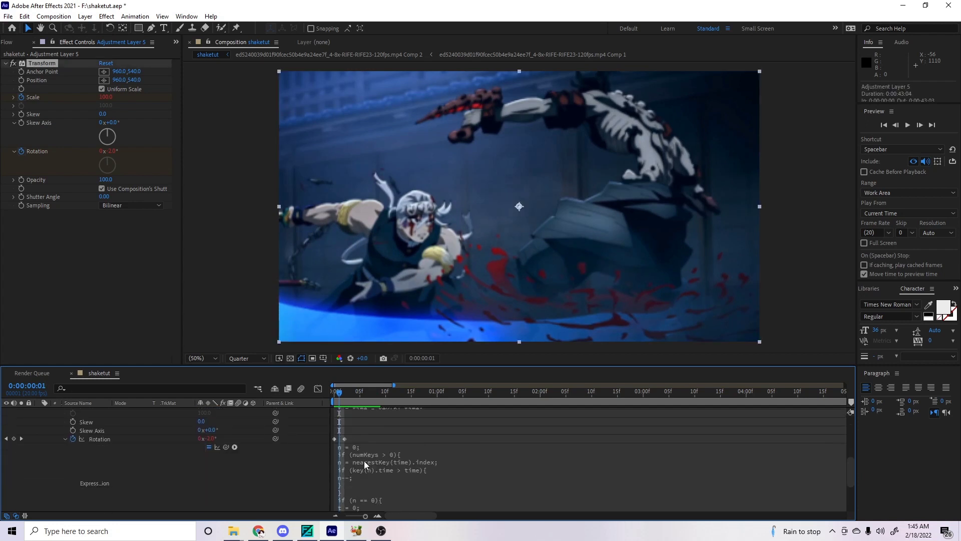
pyautogui.scroll(1, 365, 461)
pyautogui.click(354, 428)
pyautogui.click(356, 432)
pyautogui.click(390, 479)
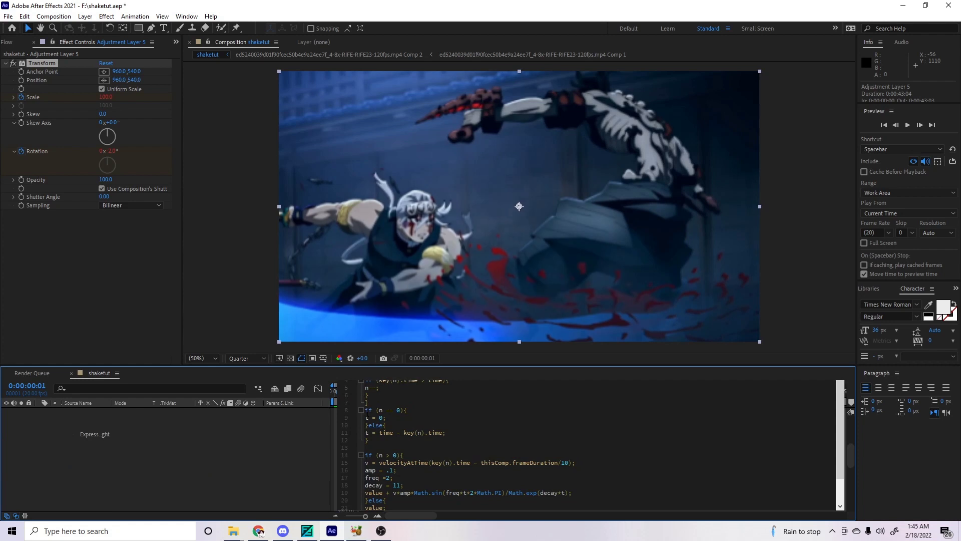
pyautogui.click(298, 442)
# Play back the combined scale and rotation shake from the first frame, with Adjustment Layer 5's properties collapsed.
pyautogui.moveTo(336, 393)
pyautogui.mouseDown()
pyautogui.moveTo(383, 396)
pyautogui.moveTo(334, 392)
pyautogui.mouseUp()
pyautogui.press('space')
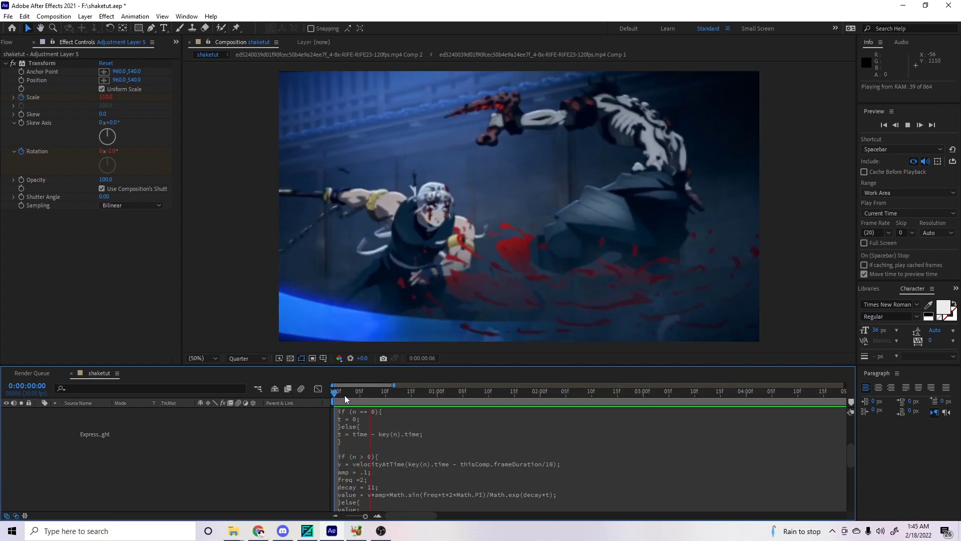
pyautogui.moveTo(345, 395); pyautogui.dragTo(316, 392)
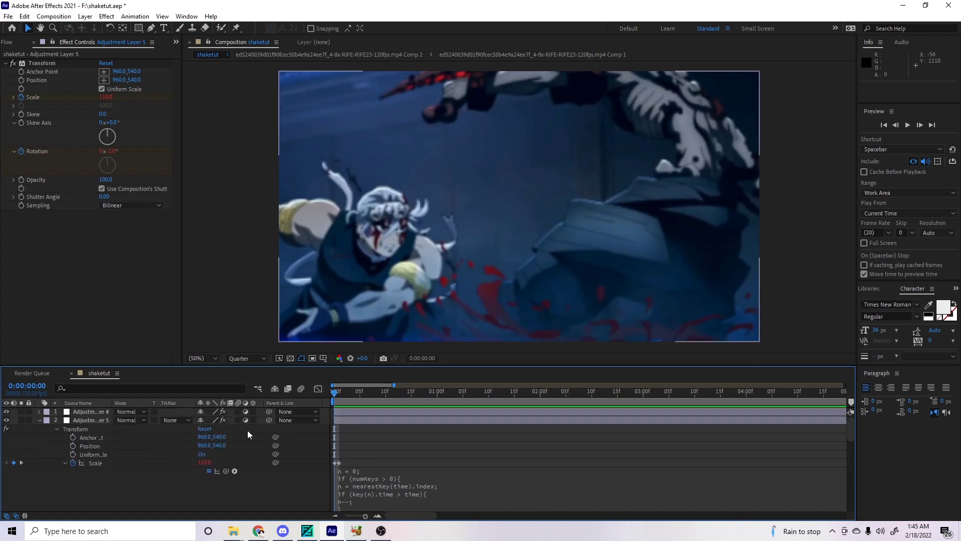
pyautogui.click(41, 421)
pyautogui.press('space')
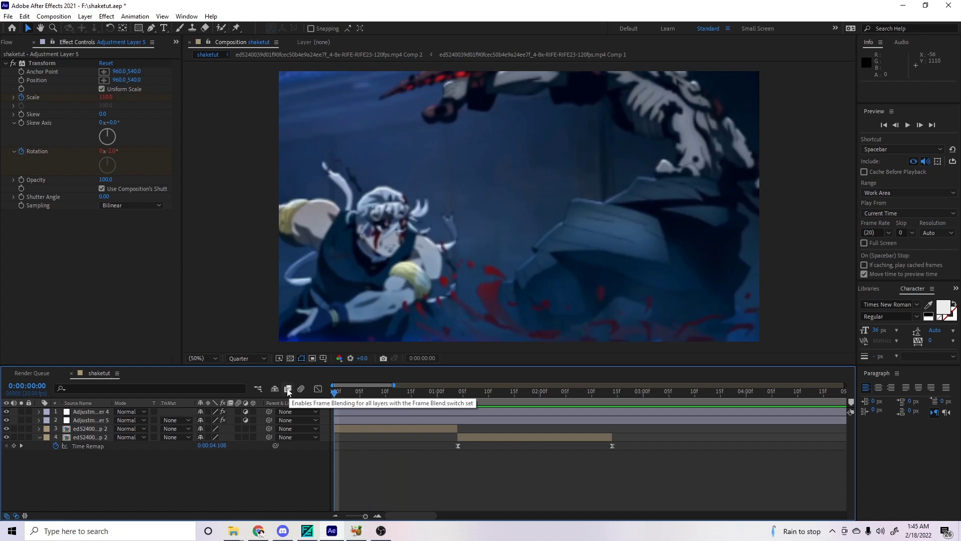
pyautogui.press('space')
pyautogui.press('space')
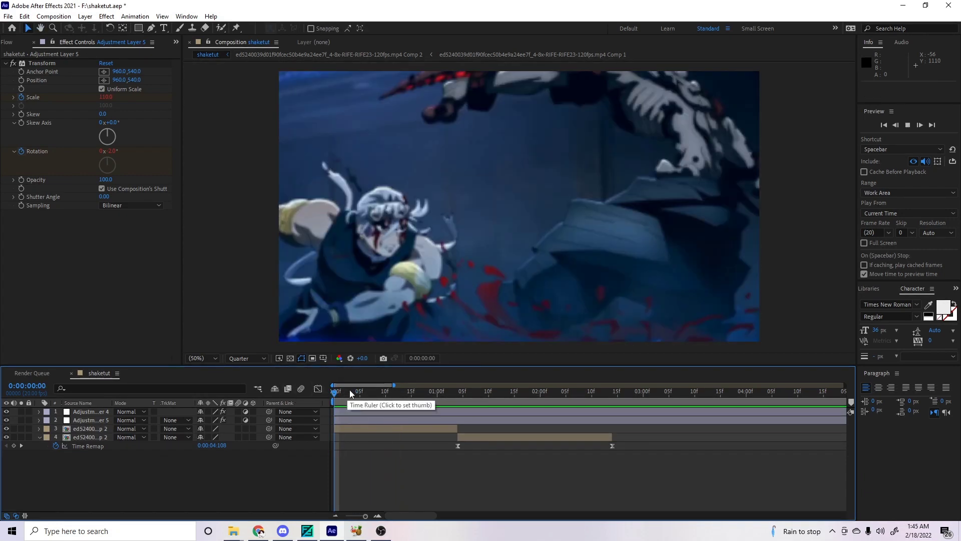
pyautogui.press('space')
pyautogui.press('space')
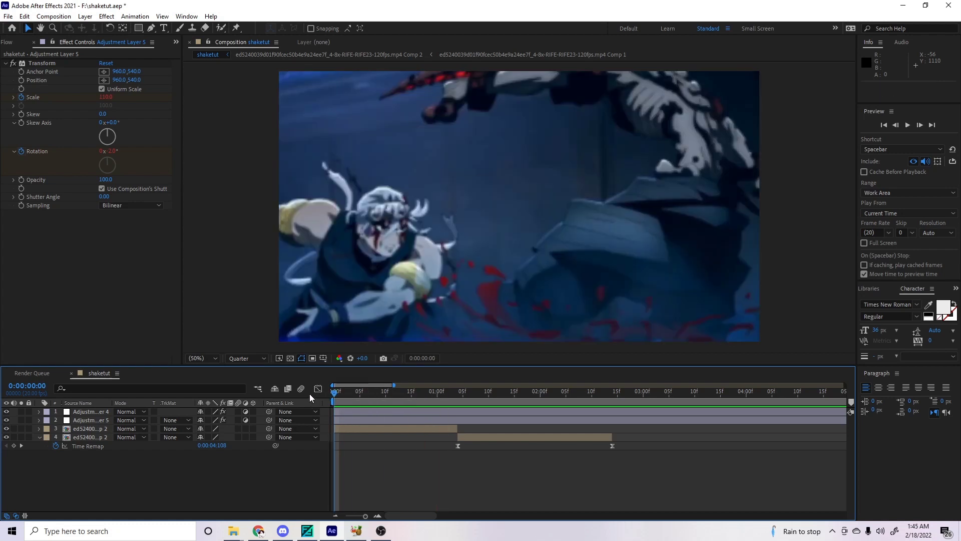
pyautogui.press('space')
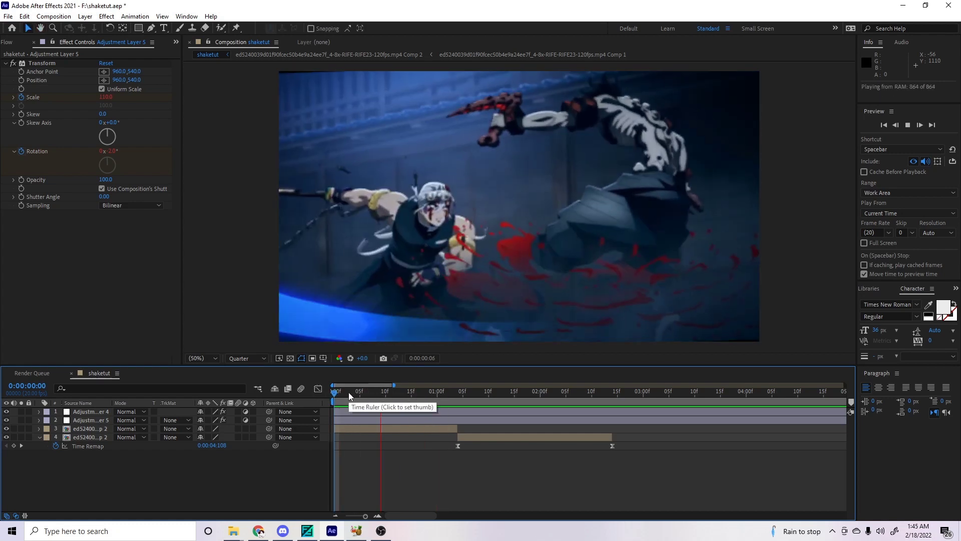
pyautogui.press('space')
pyautogui.press('space')
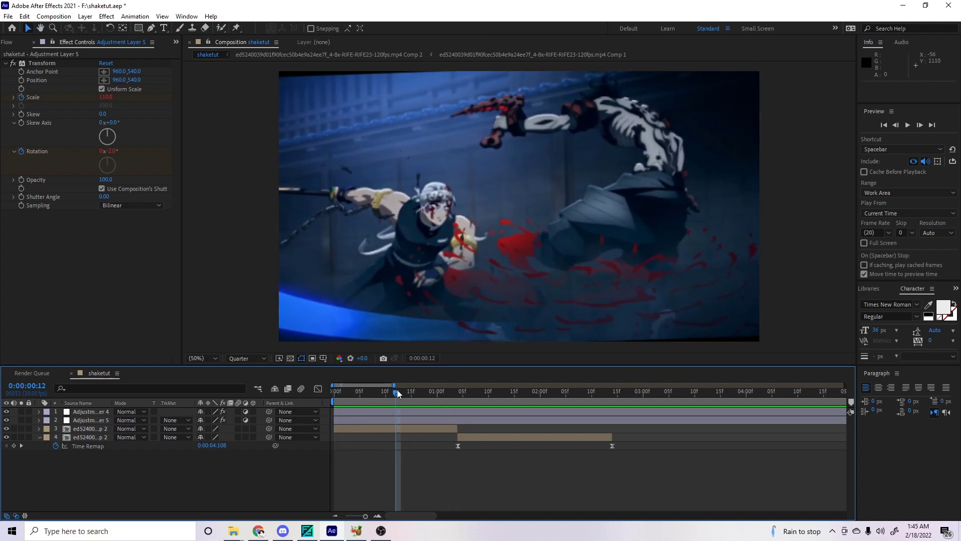
# Apply the CC RepeTile effect to the first anime clip.
pyautogui.click(387, 428)
pyautogui.hotkey('ctrl', 'space')
pyautogui.write('c re')
pyautogui.press('BackSpace')
pyautogui.press('BackSpace')
pyautogui.press('BackSpace')
pyautogui.write('c pr')
pyautogui.press('BackSpace')
pyautogui.press('BackSpace')
pyautogui.write('rep')
pyautogui.press('Return')
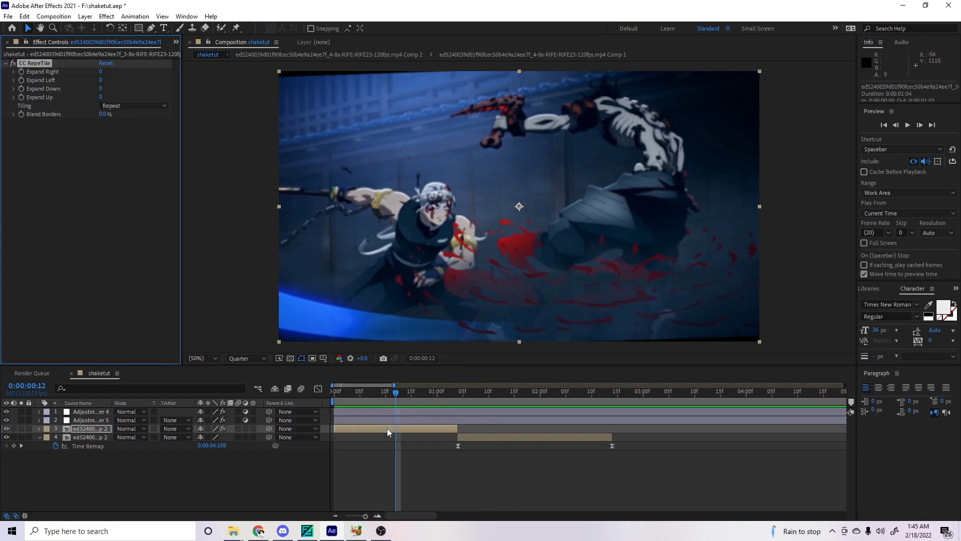
# Set CC RepeTile's tiling to Unfold and expand the clip by about 581 right, 380 left, 381 down and 334 up.
pyautogui.click(140, 106)
pyautogui.click(115, 148)
pyautogui.moveTo(101, 97); pyautogui.dragTo(291, 89)
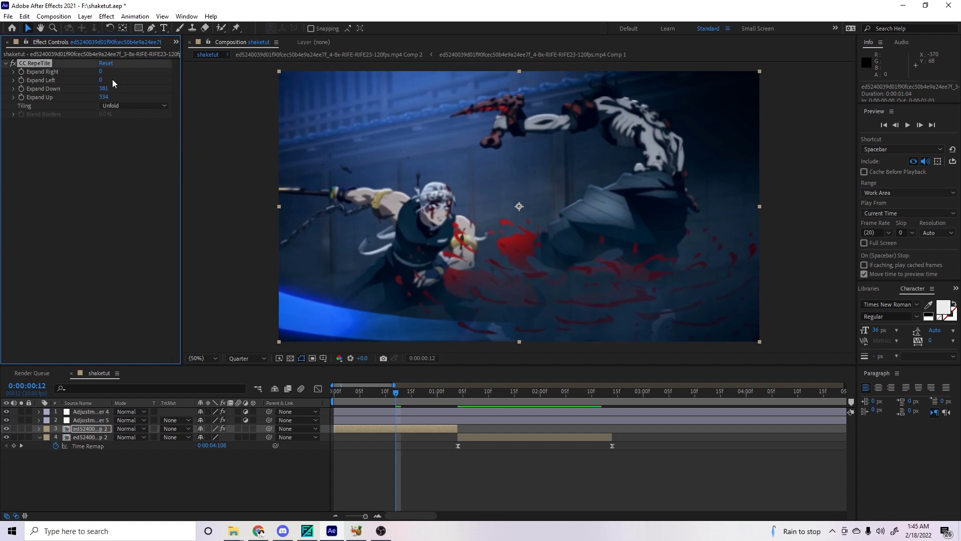
pyautogui.moveTo(100, 80); pyautogui.dragTo(335, 164)
# Copy the first clip's CC RepeTile effect for the second anime clip.
pyautogui.hotkey('ctrl', 'c')
pyautogui.click(484, 436)
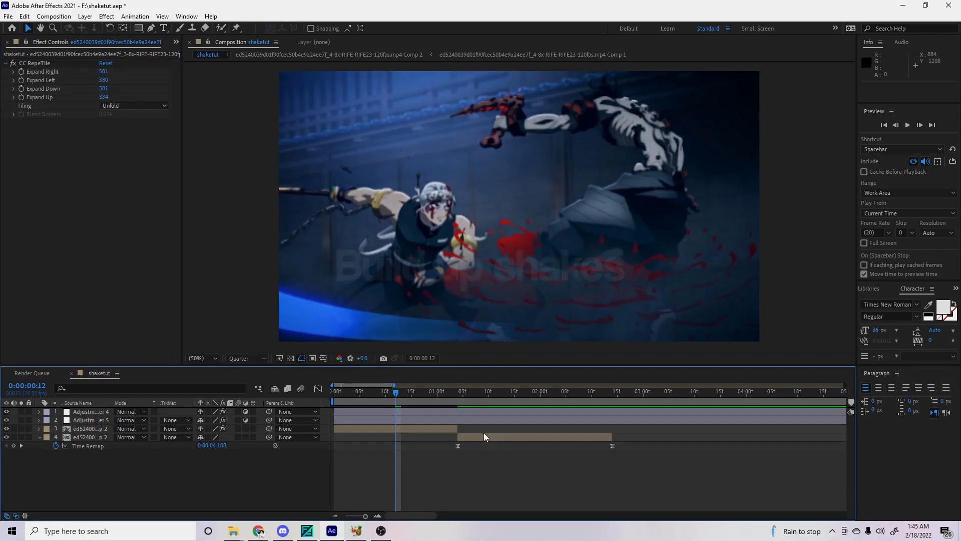
# Paste the CC RepeTile effect onto the second clip and trim Adjustment Layers 4 and 5 to end at 0:00:01:04.
pyautogui.hotkey('ctrl', 'v')
pyautogui.click(459, 396)
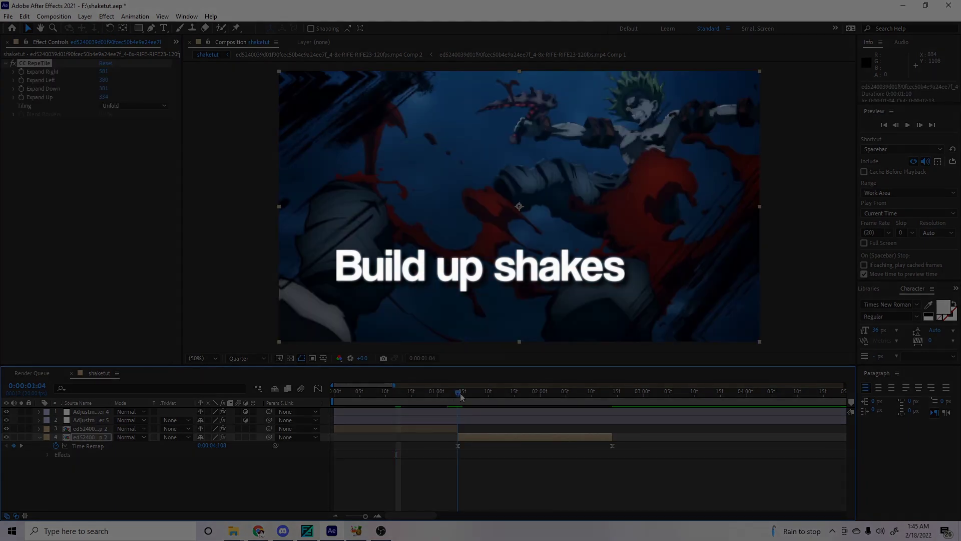
pyautogui.click(467, 419)
pyautogui.keyDown('shift'); pyautogui.click(468, 414); pyautogui.keyUp('shift')
pyautogui.hotkey('ctrl', 'shift', 'd')
pyautogui.press('Delete')
# Create a new adjustment layer above the others and trim it to start at 0:00:00:19.
pyautogui.moveTo(458, 394); pyautogui.dragTo(302, 395)
pyautogui.press('space')
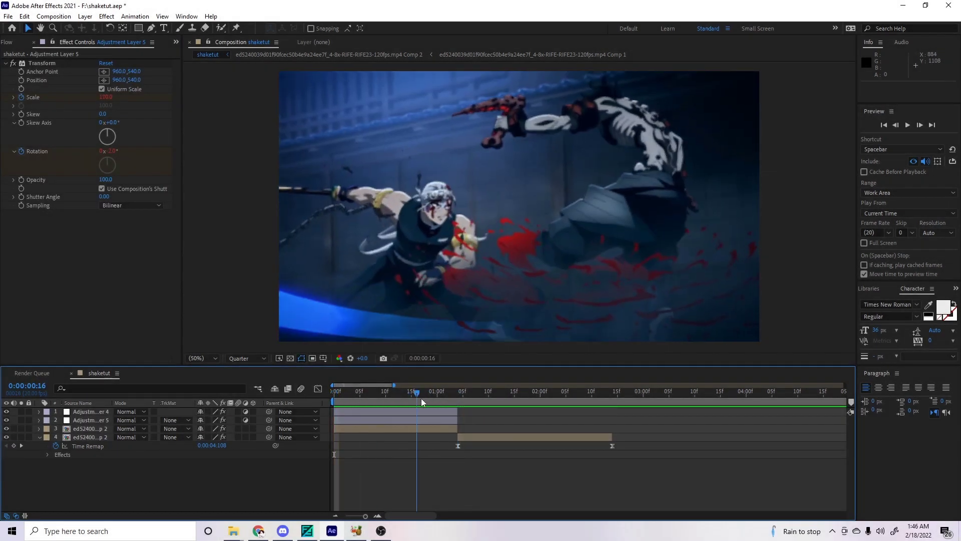
pyautogui.click(325, 412)
pyautogui.rightClick(326, 416)
pyautogui.moveTo(423, 296)
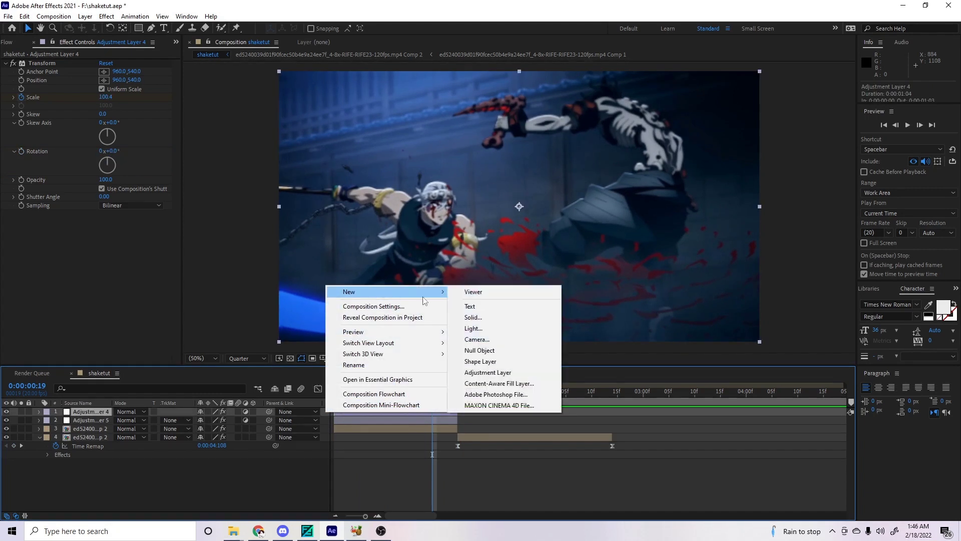
pyautogui.click(493, 371)
pyautogui.click(427, 421)
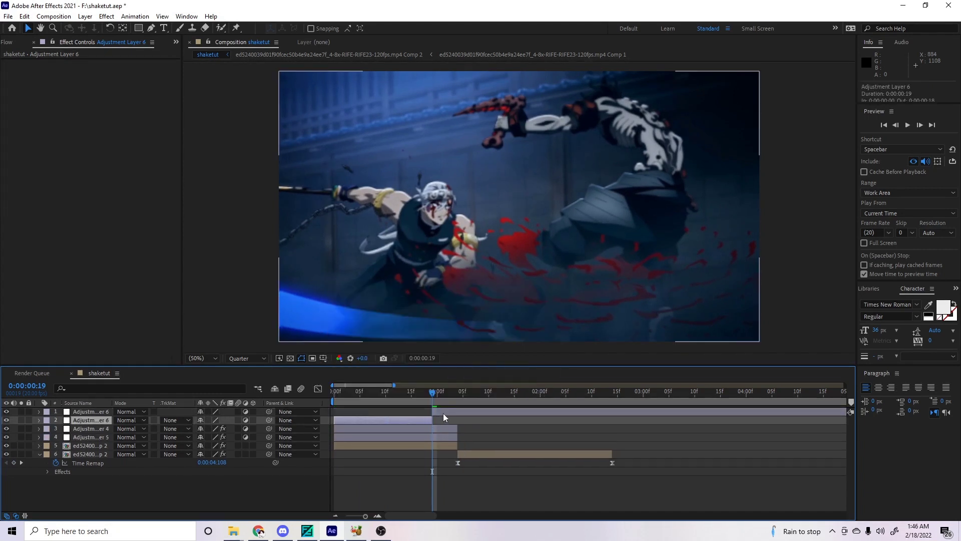
pyautogui.press('Delete')
# Trim the new adjustment layer to end at 0:00:01:04 and return to its start at 0:00:00:19.
pyautogui.click(458, 394)
pyautogui.hotkey('ctrl', 'shift', 'd')
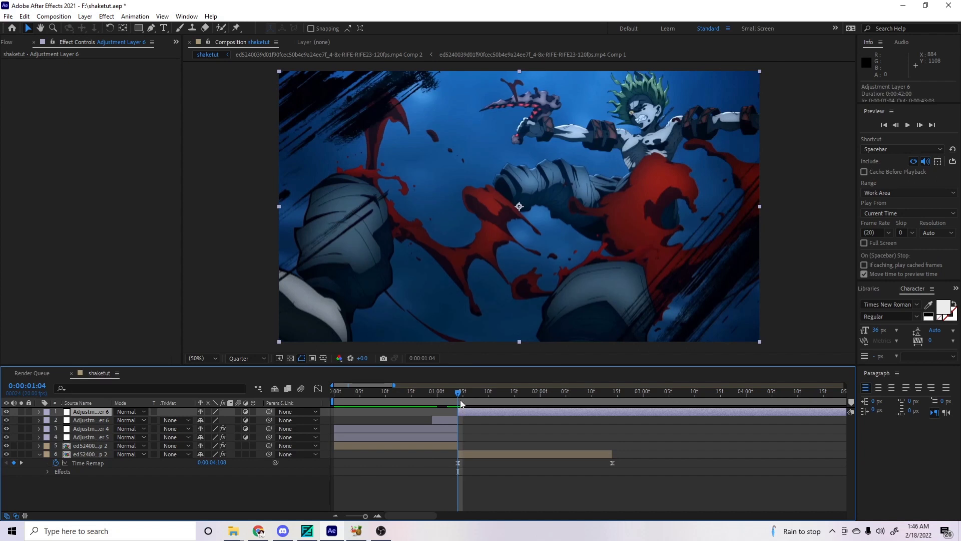
pyautogui.press('Delete')
pyautogui.moveTo(458, 393); pyautogui.dragTo(428, 393)
pyautogui.click(435, 396)
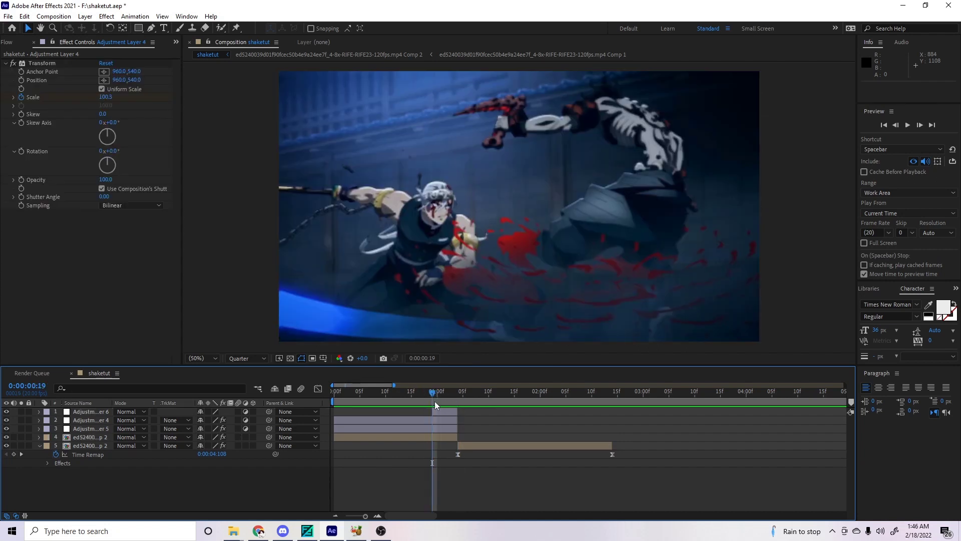
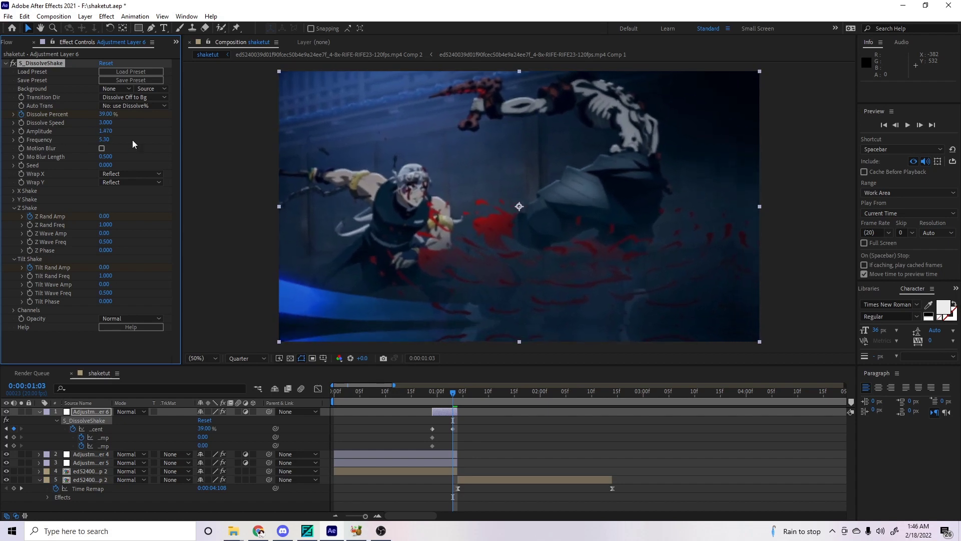
# At 0:00:01:03, set S_DissolveShake's Z Rand Amp to 610 and Tilt Rand Amp to 8.40.
pyautogui.moveTo(453, 393)
pyautogui.mouseDown()
pyautogui.moveTo(433, 393)
pyautogui.moveTo(452, 398)
pyautogui.mouseUp()
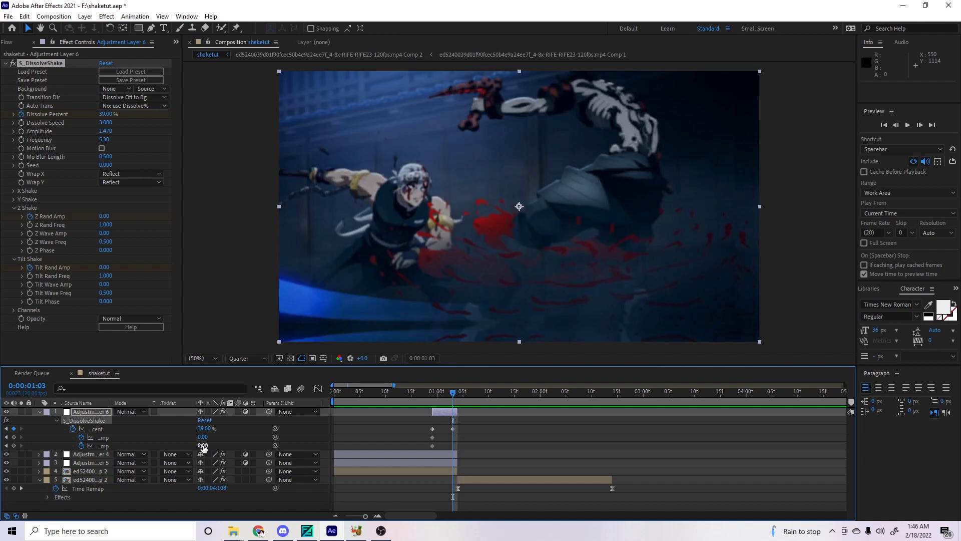
pyautogui.moveTo(202, 437); pyautogui.dragTo(481, 426)
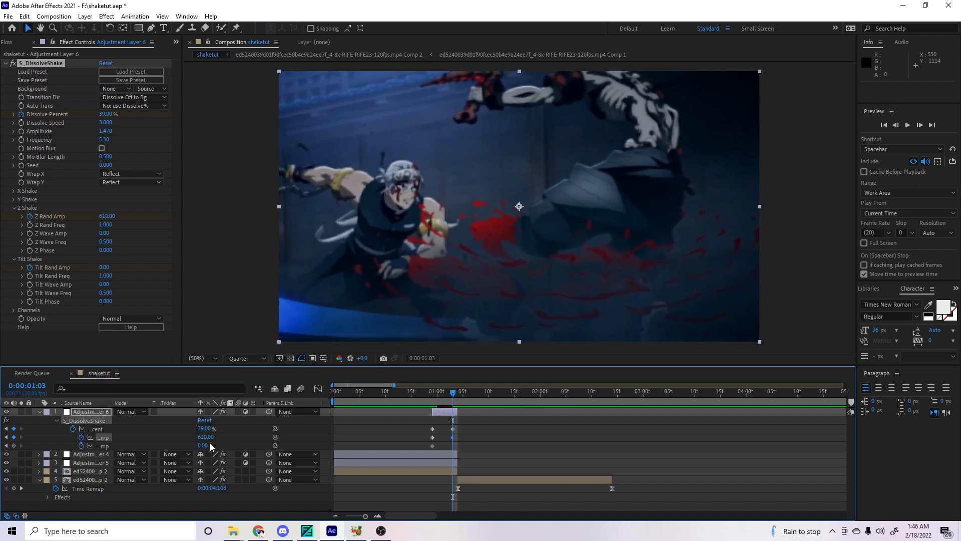
pyautogui.moveTo(204, 445); pyautogui.dragTo(244, 441)
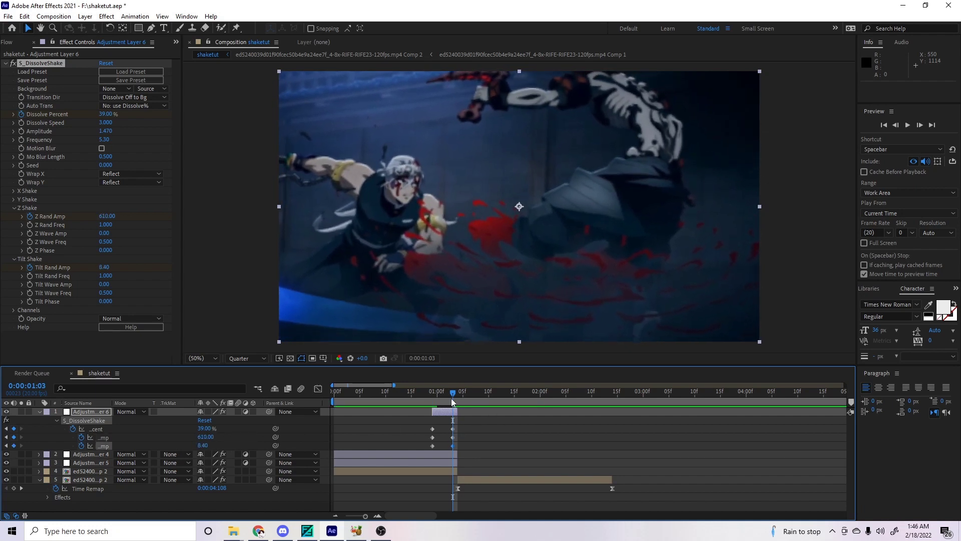
# Easy-ease all S_DissolveShake keyframes, shape them with the Flow curve 0.43, 0.95, 0.07, 0.95, and preview the motion.
pyautogui.moveTo(452, 398)
pyautogui.mouseDown()
pyautogui.moveTo(429, 396)
pyautogui.moveTo(463, 401)
pyautogui.moveTo(466, 447)
pyautogui.mouseUp()
pyautogui.moveTo(444, 424); pyautogui.dragTo(467, 449)
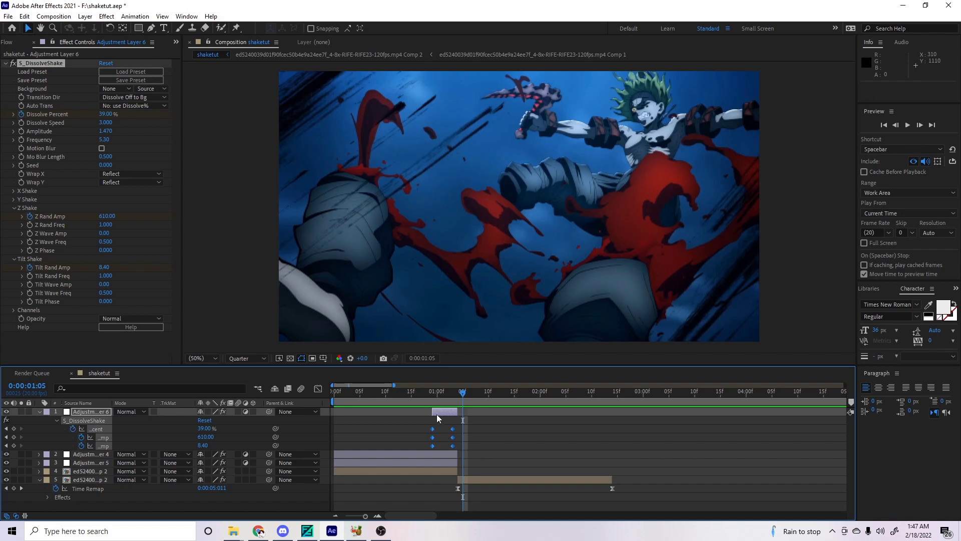
pyautogui.press('F9')
pyautogui.click(7, 42)
pyautogui.moveTo(43, 64)
pyautogui.mouseDown()
pyautogui.moveTo(83, 60)
pyautogui.moveTo(50, 60)
pyautogui.mouseUp()
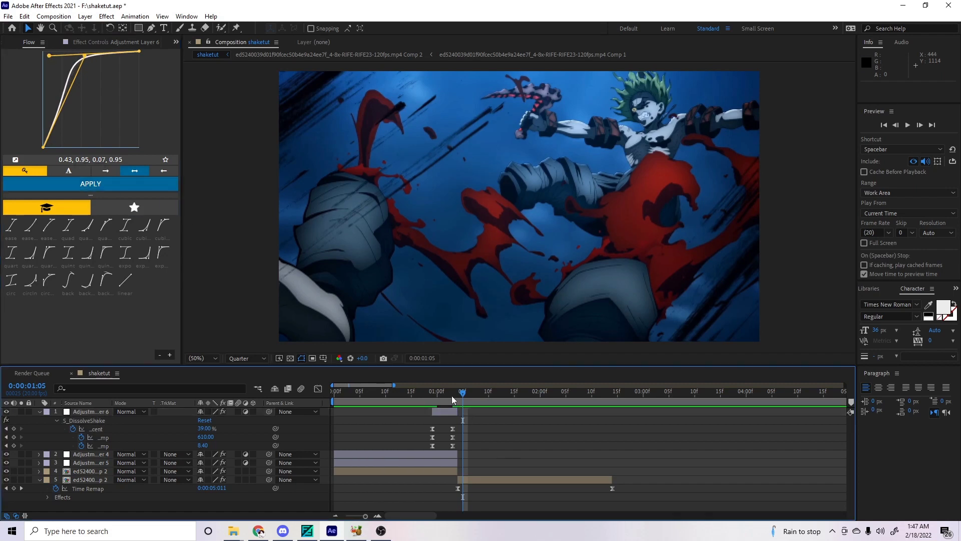
pyautogui.moveTo(452, 395); pyautogui.dragTo(434, 397)
pyautogui.press('space')
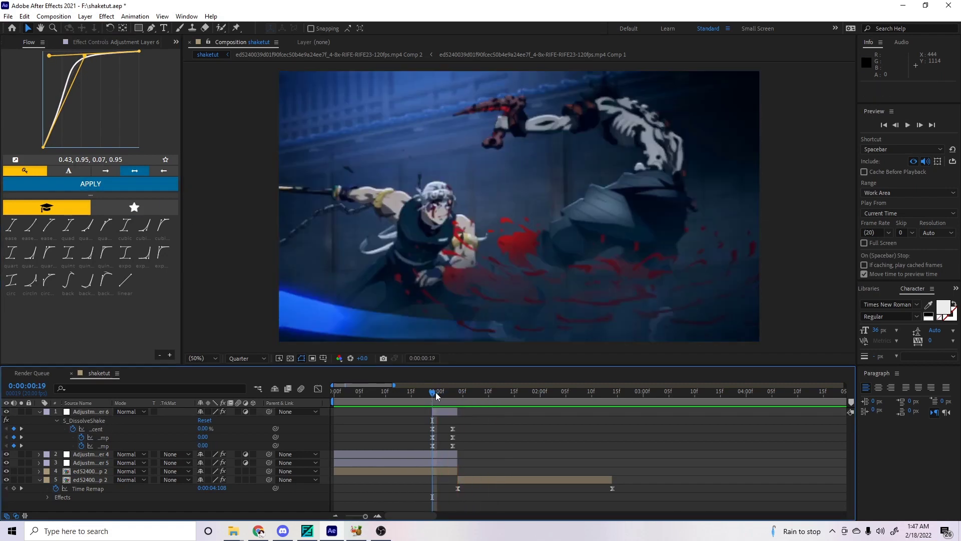
# Re-ease only the Z Rand Amp and Tilt Rand Amp keyframes with the Flow curve 0.83, 0.03, 1.00, 0.28.
pyautogui.click(446, 395)
pyautogui.moveTo(445, 396)
pyautogui.mouseDown()
pyautogui.moveTo(430, 395)
pyautogui.moveTo(453, 396)
pyautogui.mouseUp()
pyautogui.moveTo(464, 438); pyautogui.dragTo(426, 444)
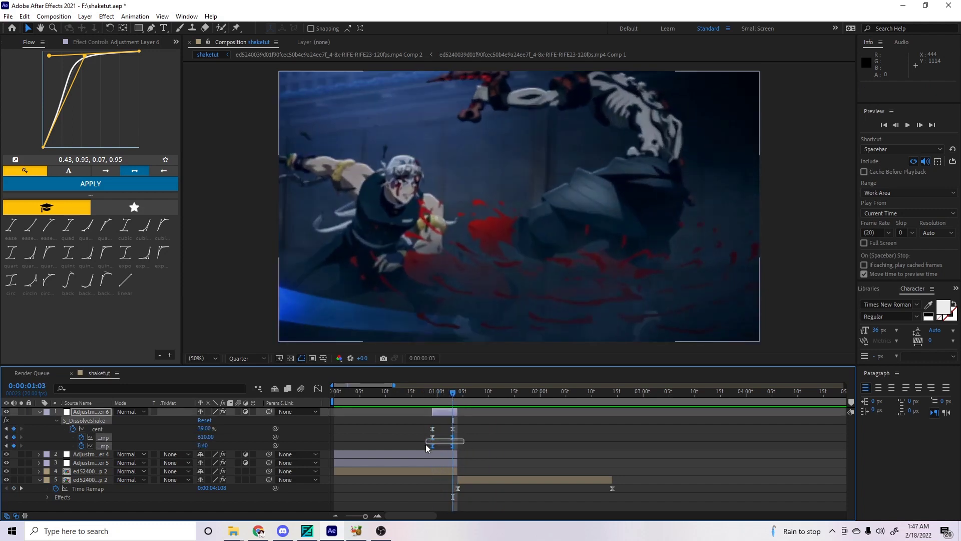
pyautogui.moveTo(87, 59); pyautogui.dragTo(23, 118)
pyautogui.moveTo(50, 56); pyautogui.dragTo(158, 85)
pyautogui.moveTo(44, 122); pyautogui.dragTo(124, 152)
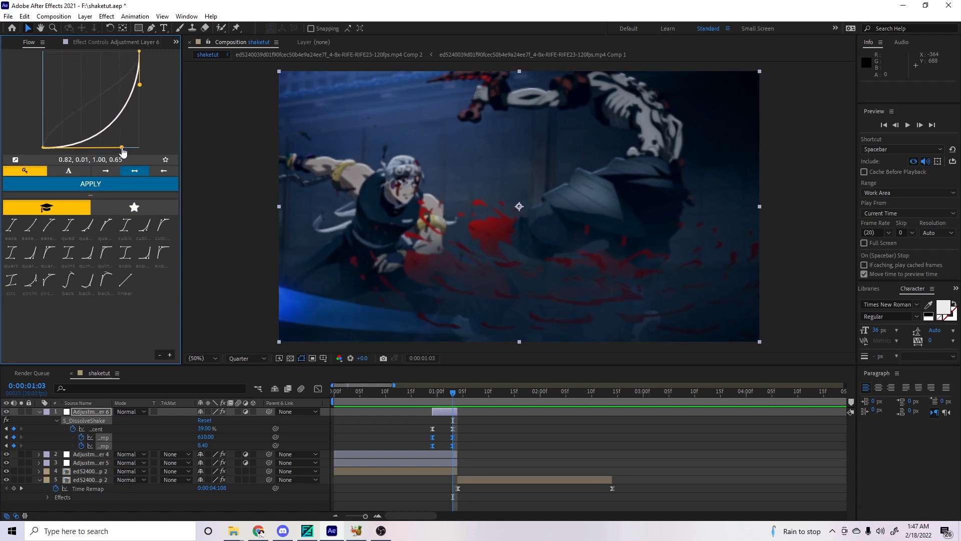
pyautogui.click(124, 187)
pyautogui.click(87, 227)
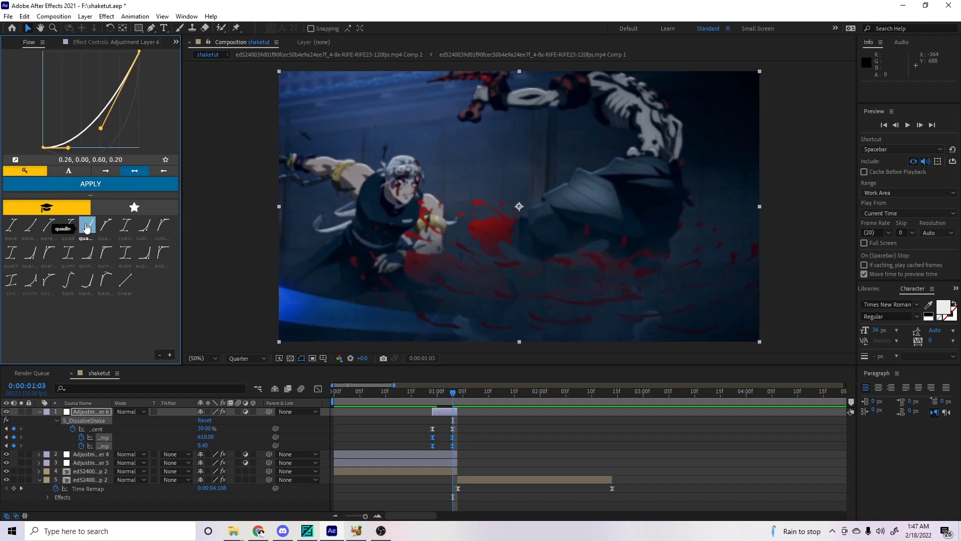
pyautogui.moveTo(74, 147); pyautogui.dragTo(140, 123)
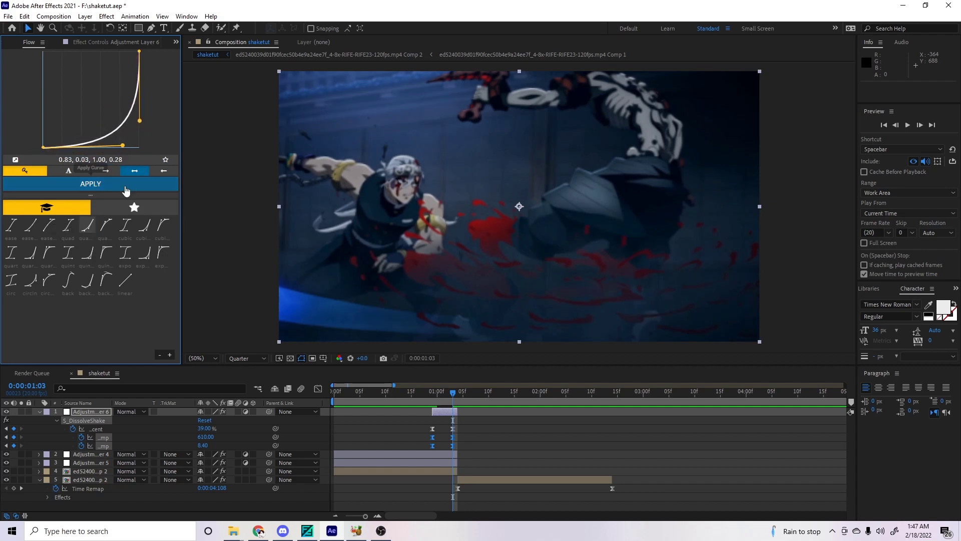
# Play back the re-eased dissolve shake from 0:00:00:18.
pyautogui.moveTo(454, 404); pyautogui.dragTo(427, 393)
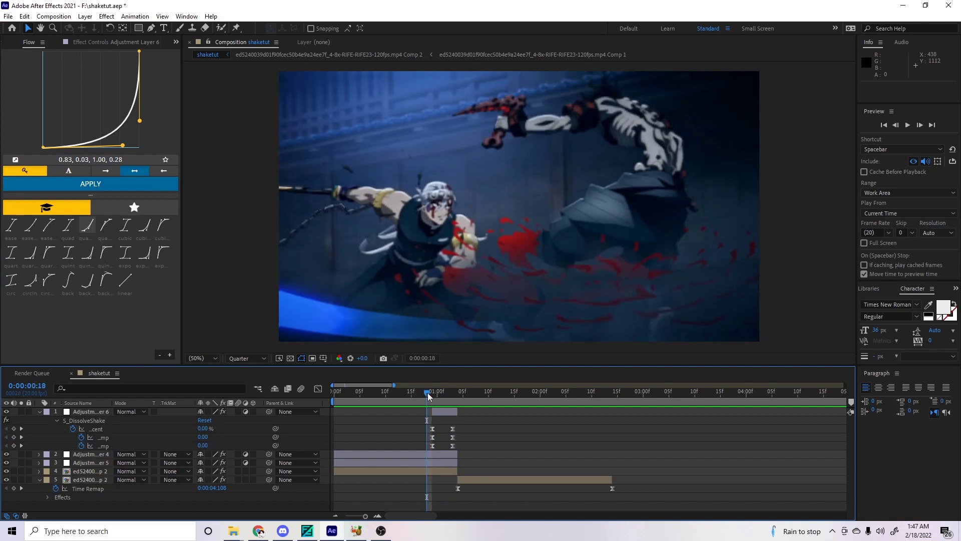
pyautogui.press('space')
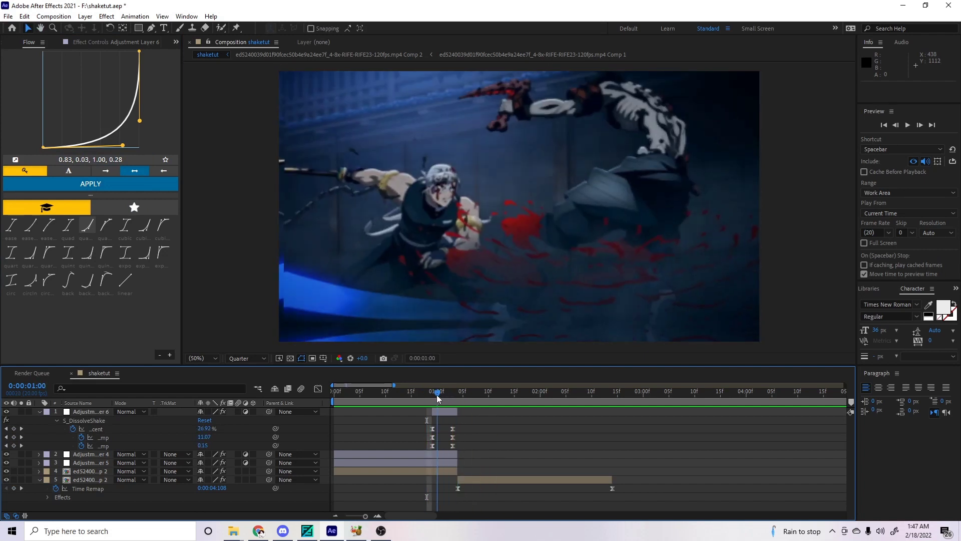
pyautogui.press('space')
# Keyframe S_DissolveShake's Y Rand Amp at 0:00:00:19 and set it to 161 at 0:00:01:03.
pyautogui.moveTo(428, 395)
pyautogui.mouseDown()
pyautogui.moveTo(457, 411)
pyautogui.moveTo(429, 405)
pyautogui.moveTo(433, 392)
pyautogui.mouseUp()
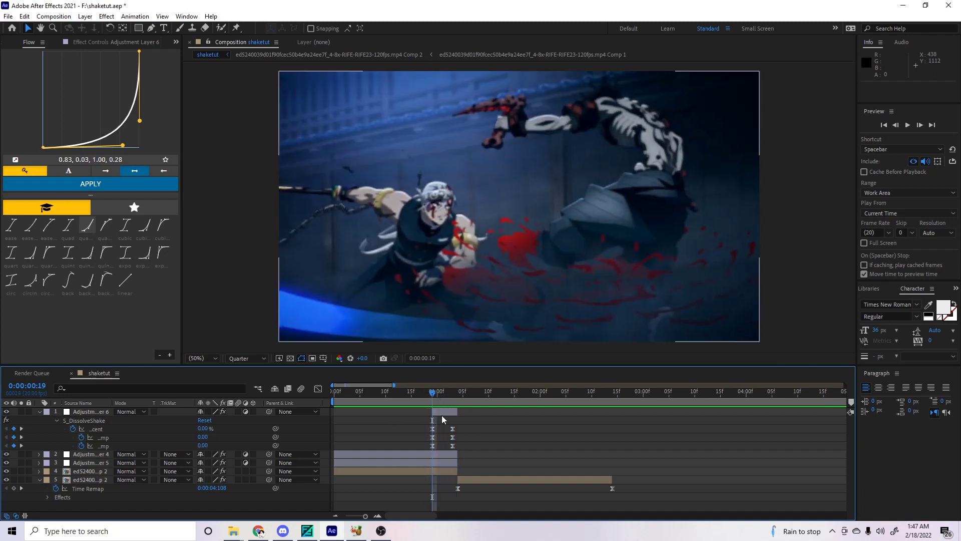
pyautogui.click(441, 413)
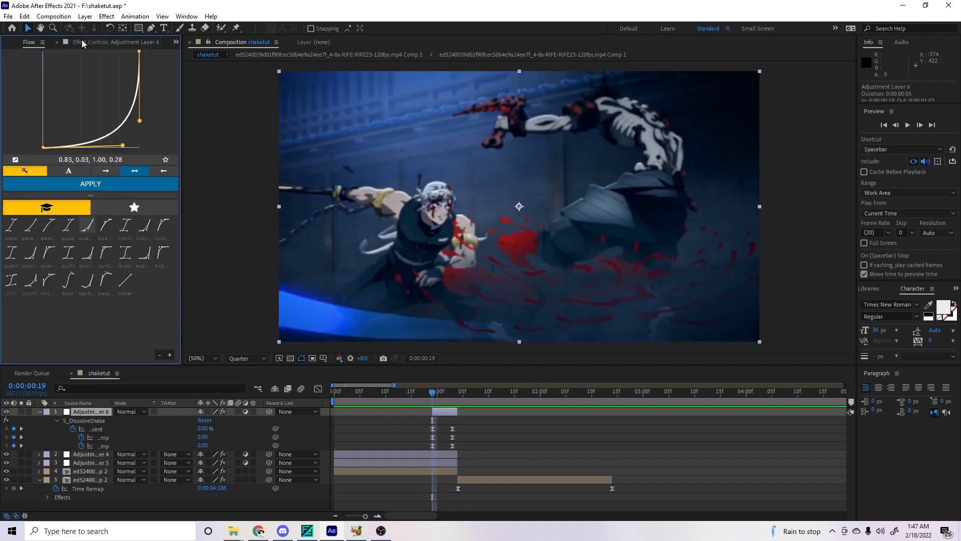
pyautogui.click(82, 40)
pyautogui.click(14, 200)
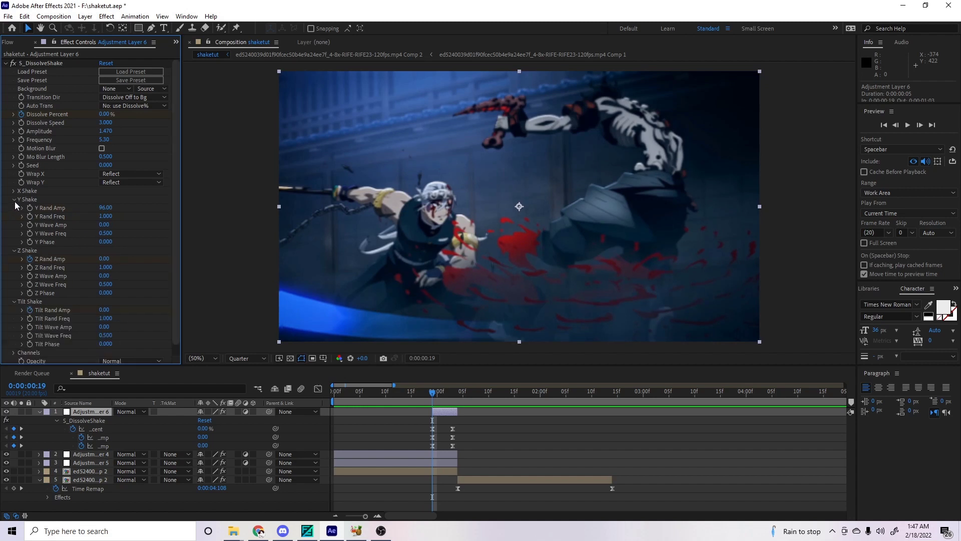
pyautogui.click(29, 208)
pyautogui.scroll(-1, 59, 296)
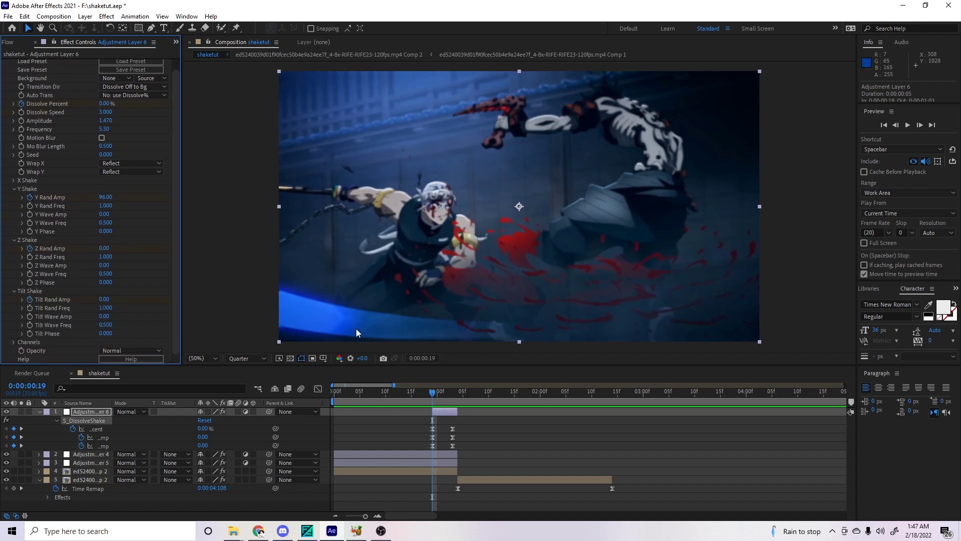
pyautogui.moveTo(438, 388); pyautogui.dragTo(452, 395)
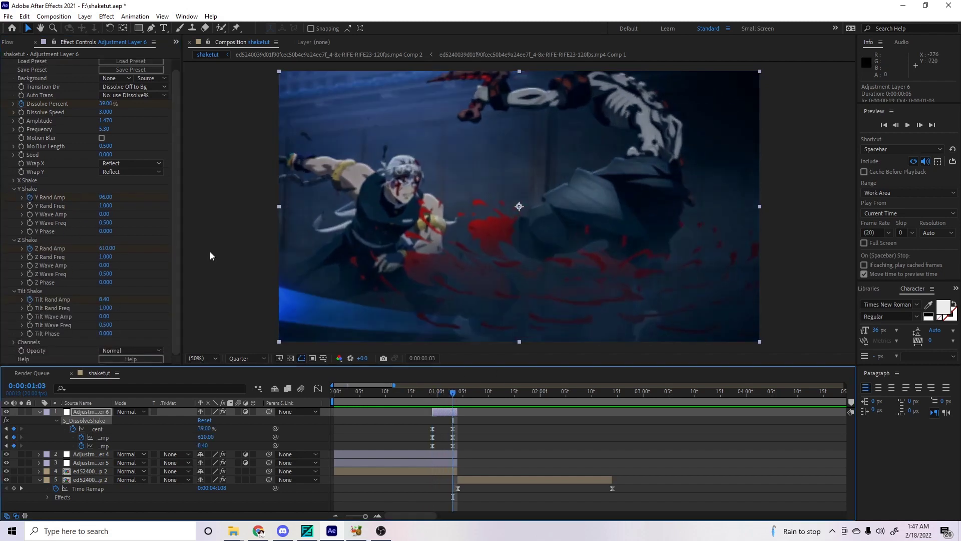
pyautogui.moveTo(107, 201); pyautogui.dragTo(139, 195)
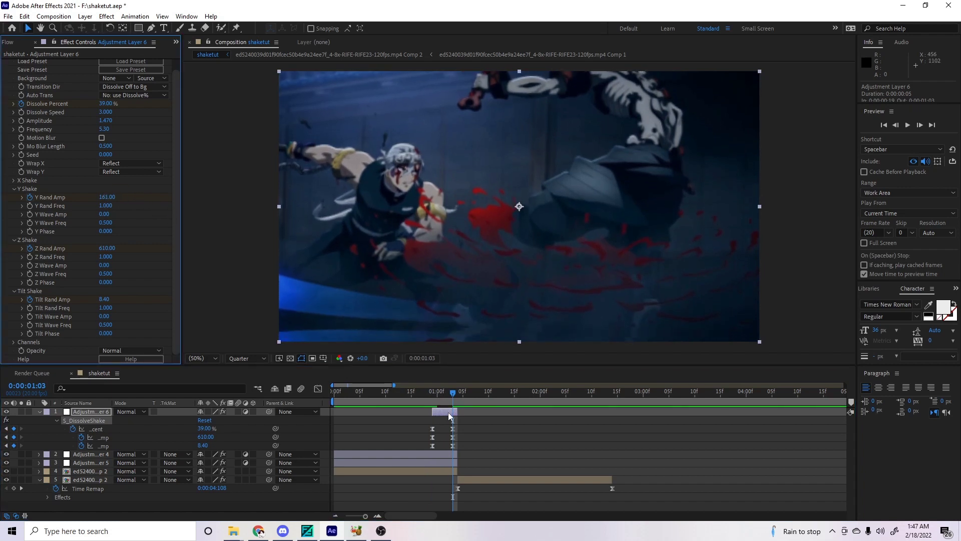
# Reveal Adjustment Layer 6's keyframes and apply the current Flow curve to the Y Rand Amp pair.
pyautogui.click(449, 415)
pyautogui.press('u')
pyautogui.press('u')
pyautogui.scroll(-1, 431, 438)
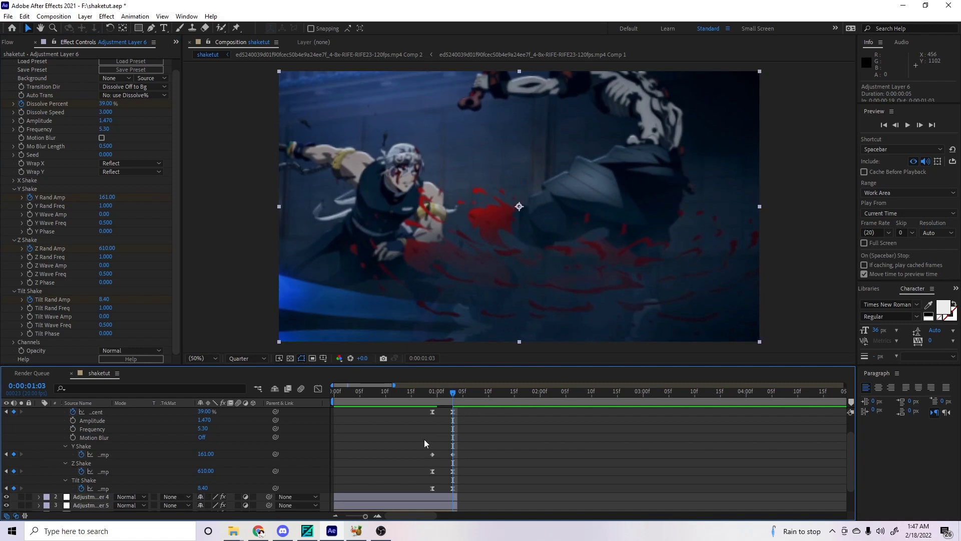
pyautogui.moveTo(425, 440); pyautogui.dragTo(458, 456)
pyautogui.click(7, 42)
pyautogui.click(91, 184)
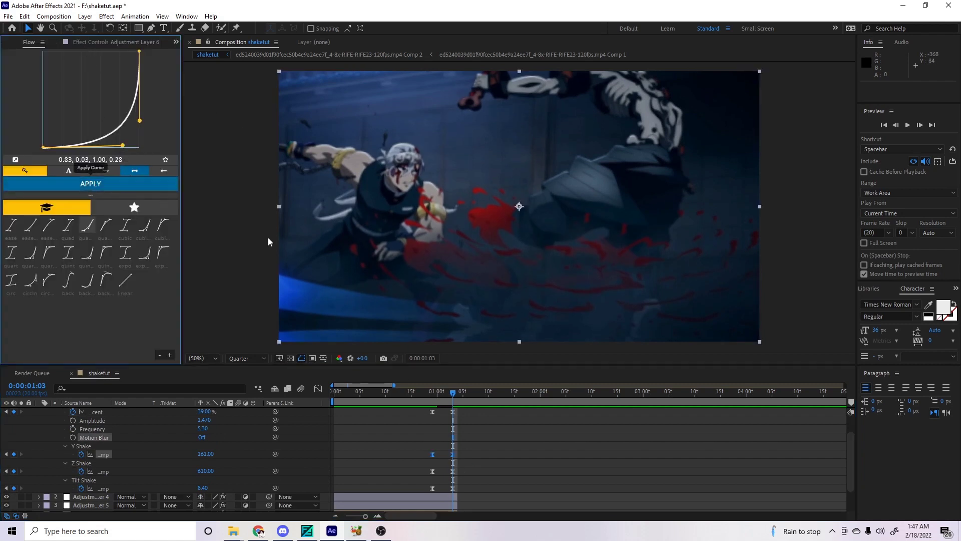
# Play back the dissolve shake from 0:00:00:17 and collapse Adjustment Layer 6's properties.
pyautogui.moveTo(445, 392); pyautogui.dragTo(422, 394)
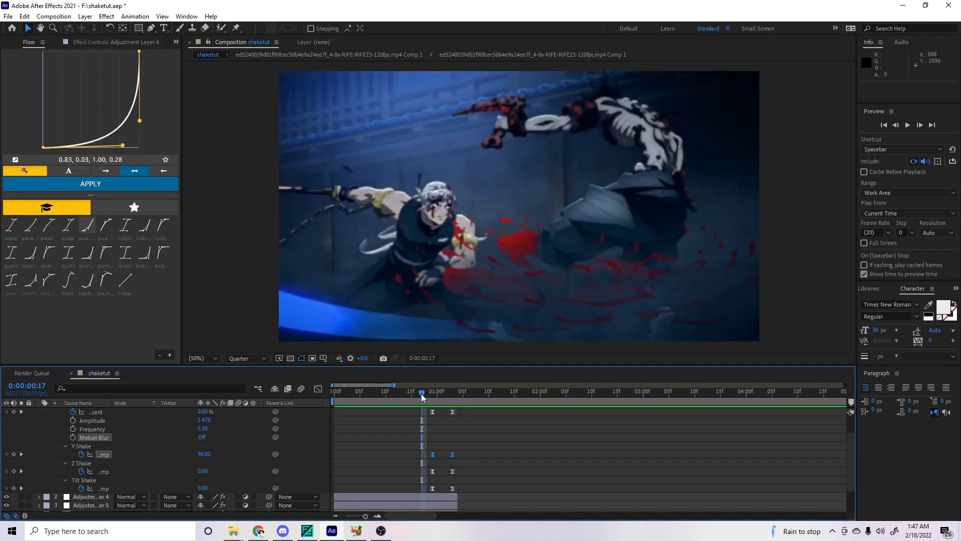
pyautogui.press('space')
pyautogui.press('space')
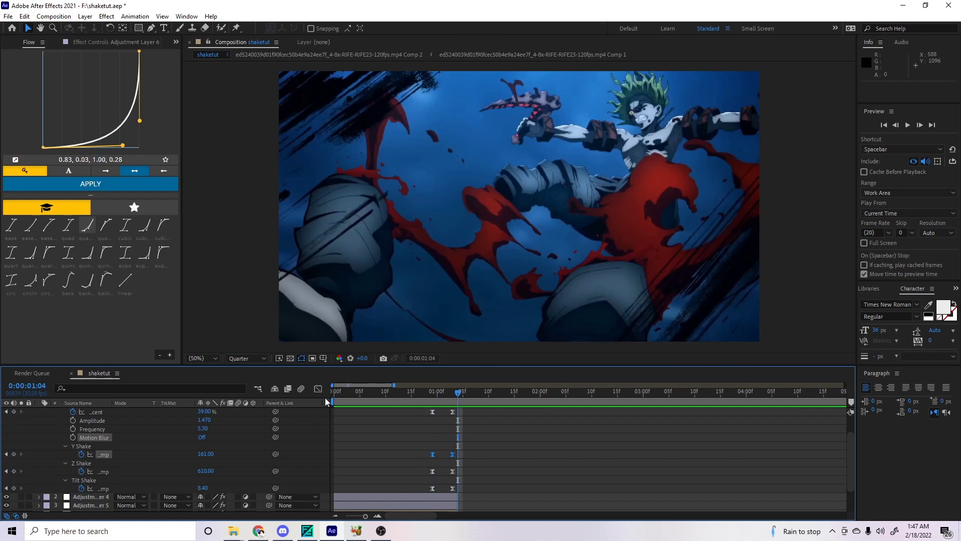
pyautogui.scroll(1, 347, 440)
pyautogui.click(39, 411)
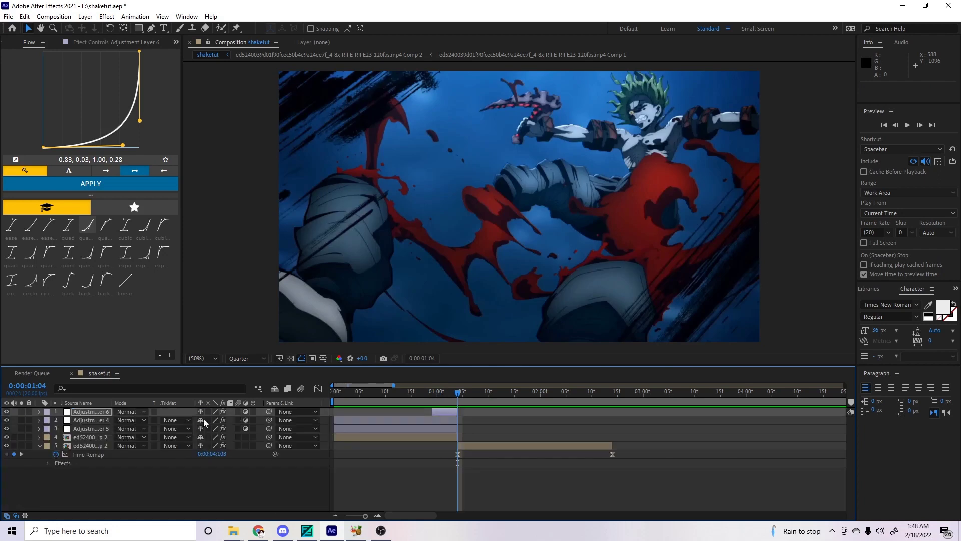
# Duplicate Adjustment Layer 5 and move the copy to start at 0:00:01:04 over the second clip.
pyautogui.click(442, 428)
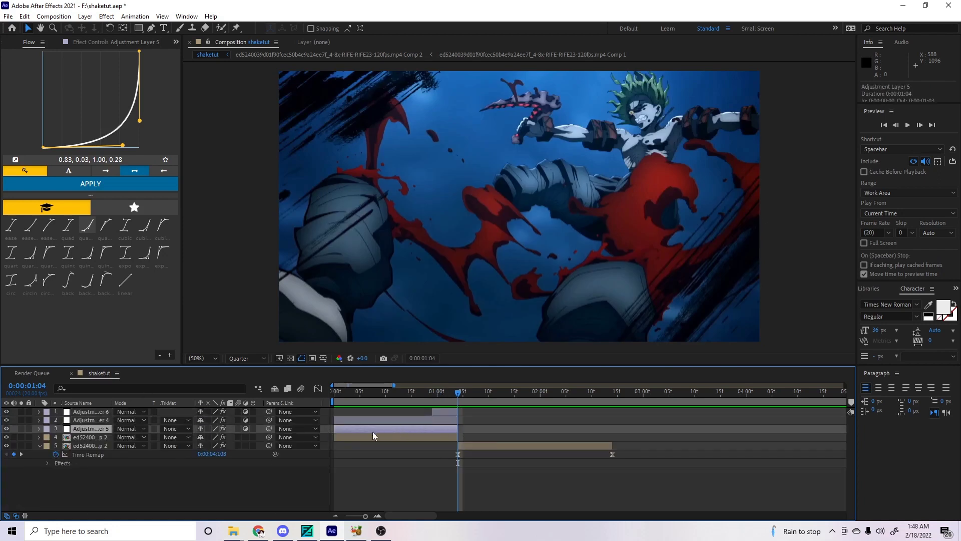
pyautogui.click(364, 420)
pyautogui.click(380, 426)
pyautogui.hotkey('ctrl', 'd')
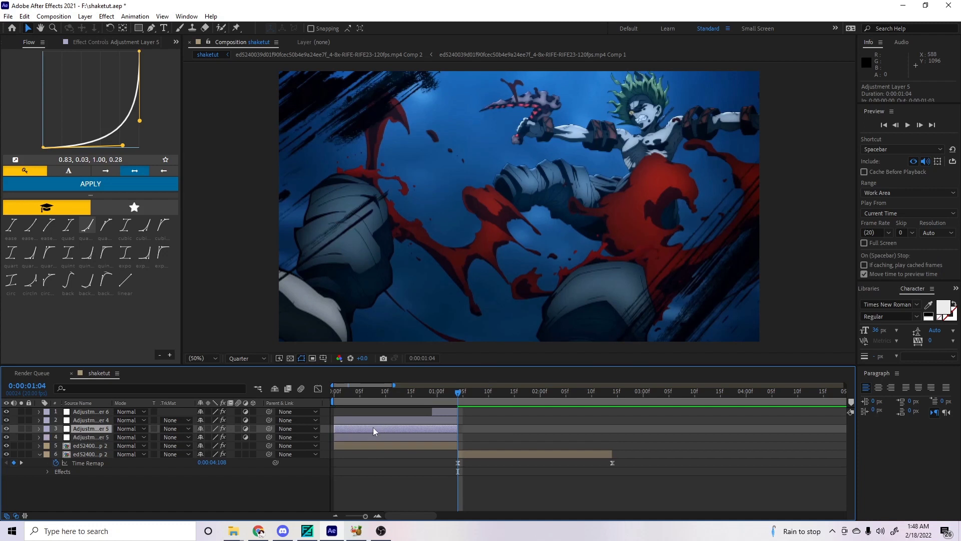
pyautogui.press('[')
# Play back the shakes from the first frame and review the duplicated shake over the second clip.
pyautogui.moveTo(465, 397)
pyautogui.mouseDown()
pyautogui.moveTo(530, 402)
pyautogui.moveTo(472, 400)
pyautogui.mouseUp()
pyautogui.press('space')
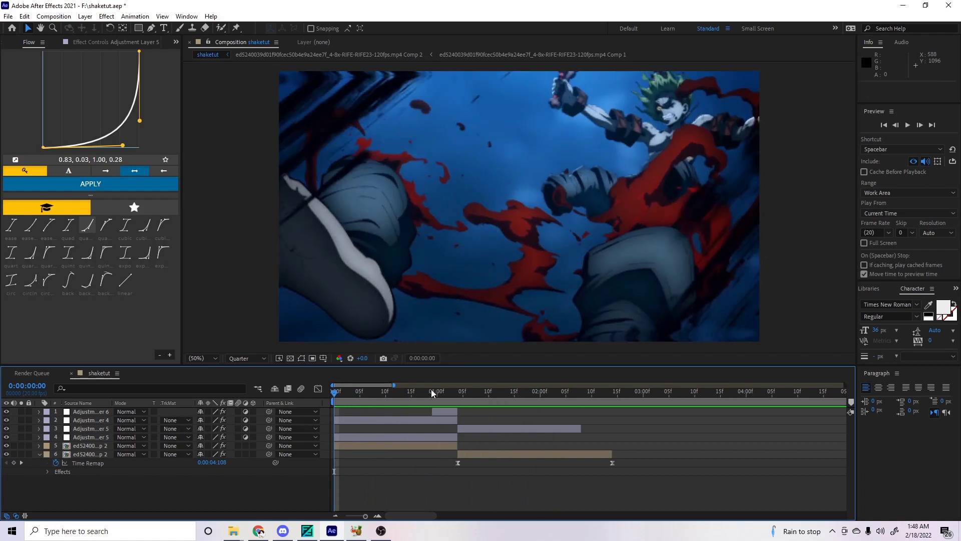
pyautogui.press('space')
pyautogui.moveTo(384, 389); pyautogui.dragTo(533, 442)
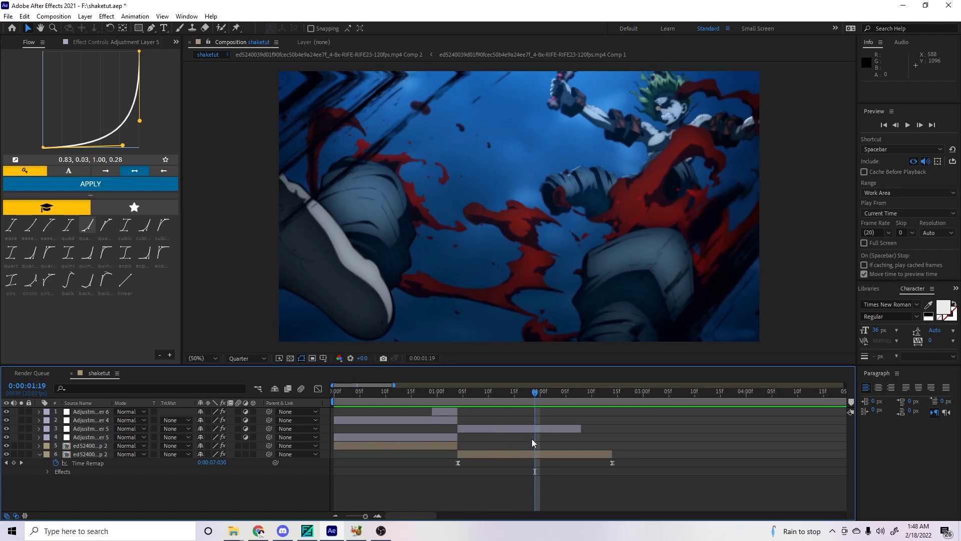
pyautogui.click(461, 396)
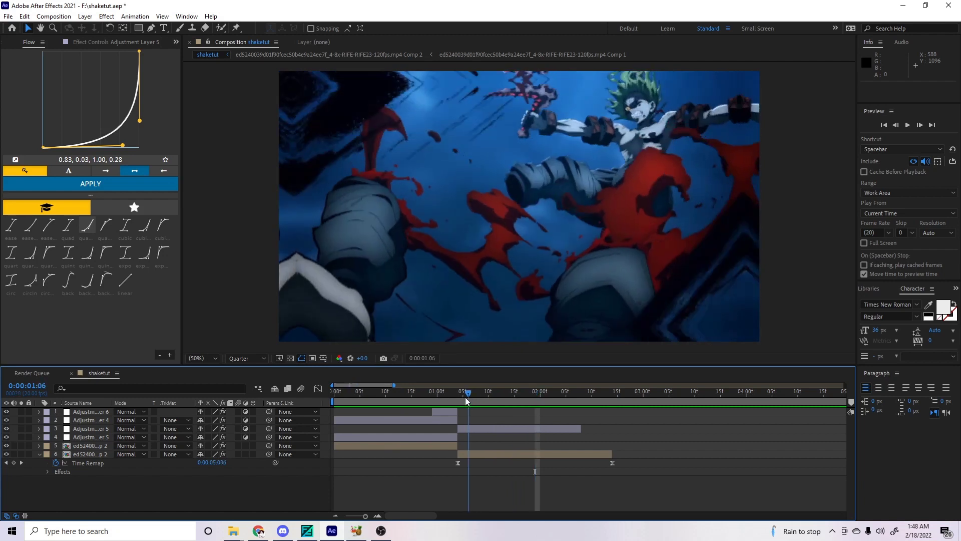
# Replace the Transform effect on the Adjustment Layer 5 copy over the second clip with S_DissolveShake.
pyautogui.click(473, 430)
pyautogui.click(70, 42)
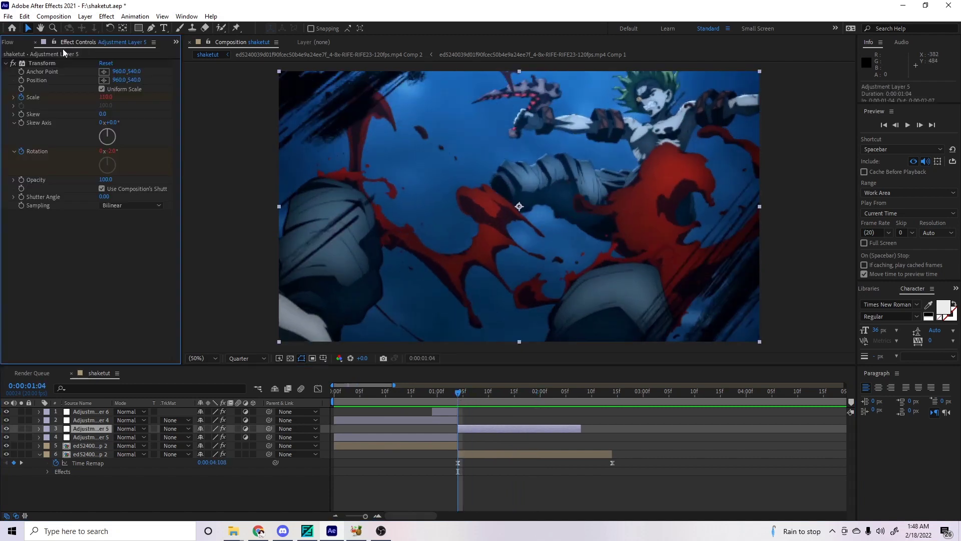
pyautogui.click(39, 64)
pyautogui.press('Delete')
pyautogui.hotkey('ctrl', 'space')
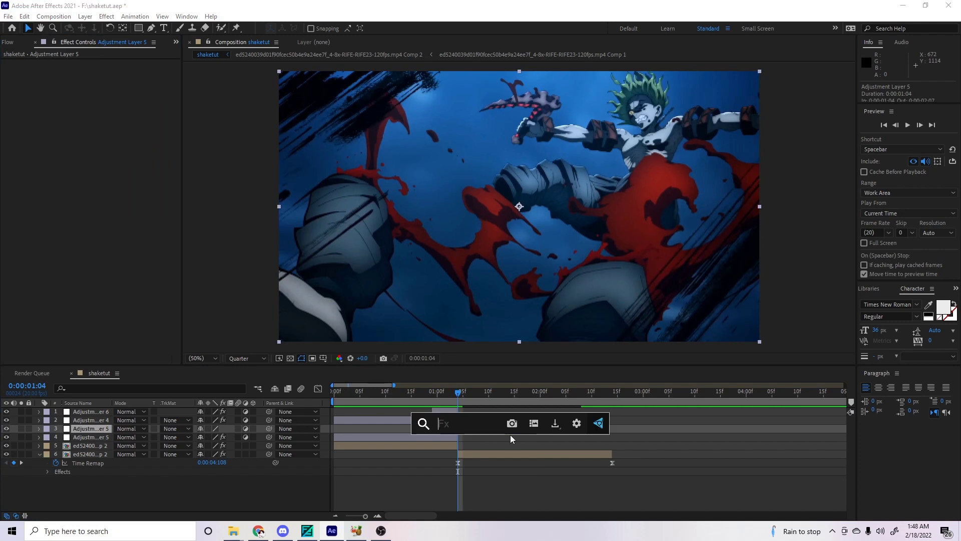
pyautogui.write('s_dissolve')
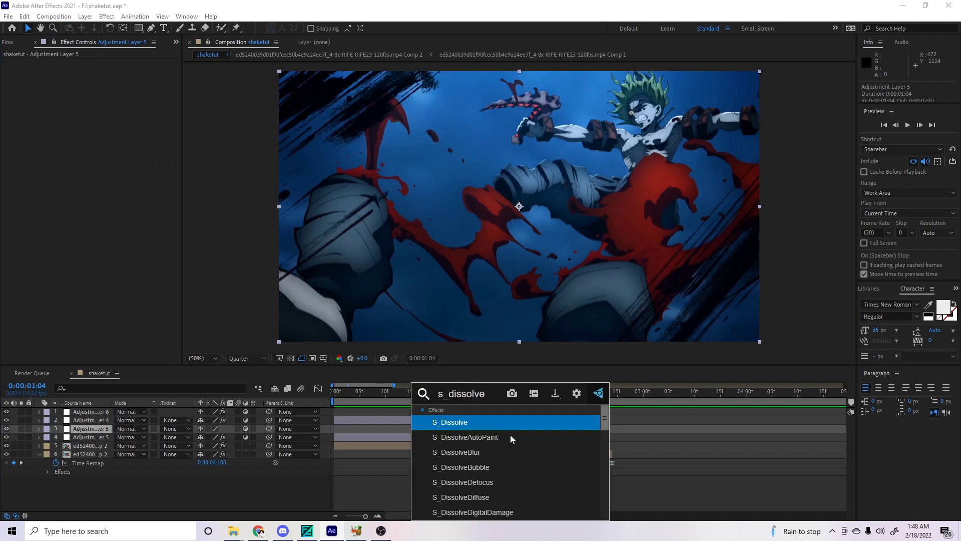
pyautogui.write('shake')
pyautogui.click(461, 421)
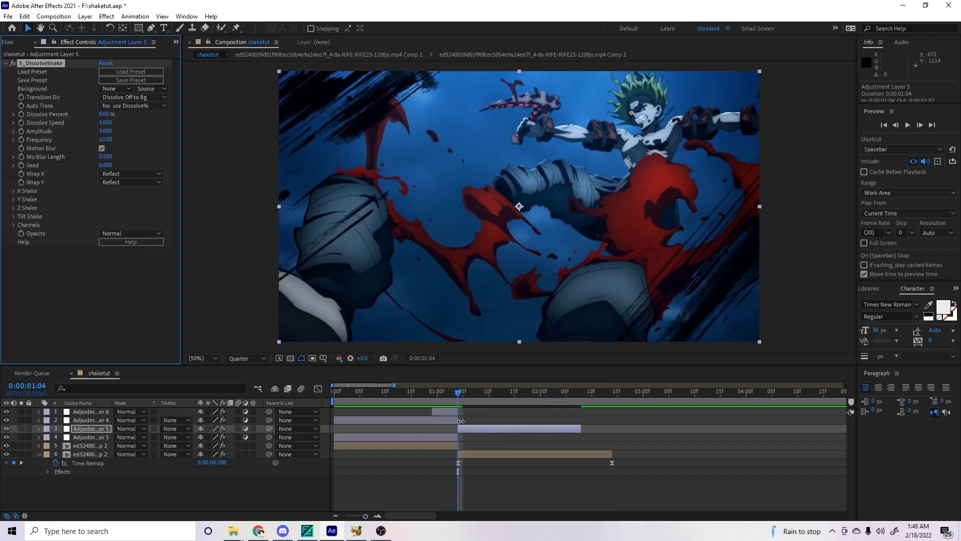
# Keyframe the new S_DissolveShake's Dissolve Percent at 15% at 0:00:01:04 and 0% at 0:00:01:14.
pyautogui.click(104, 114)
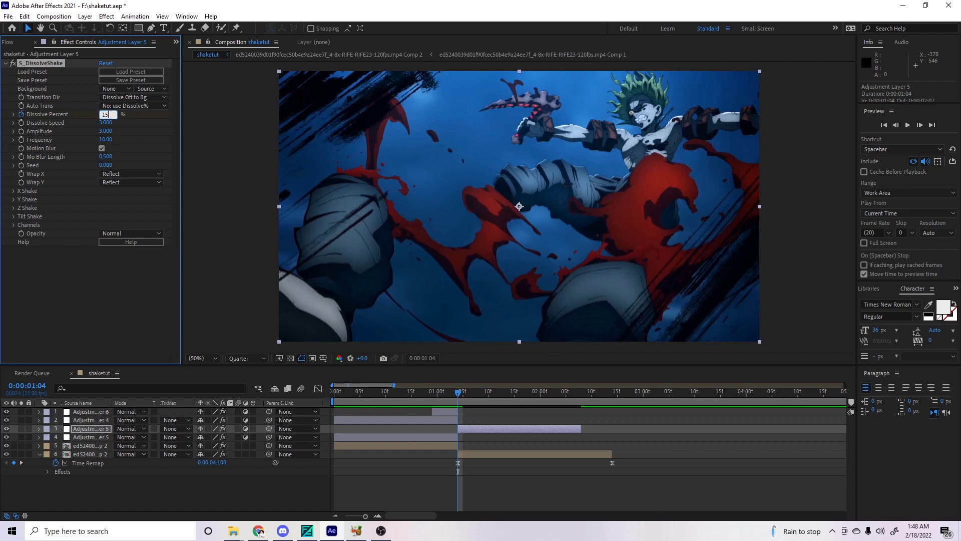
pyautogui.press('Return')
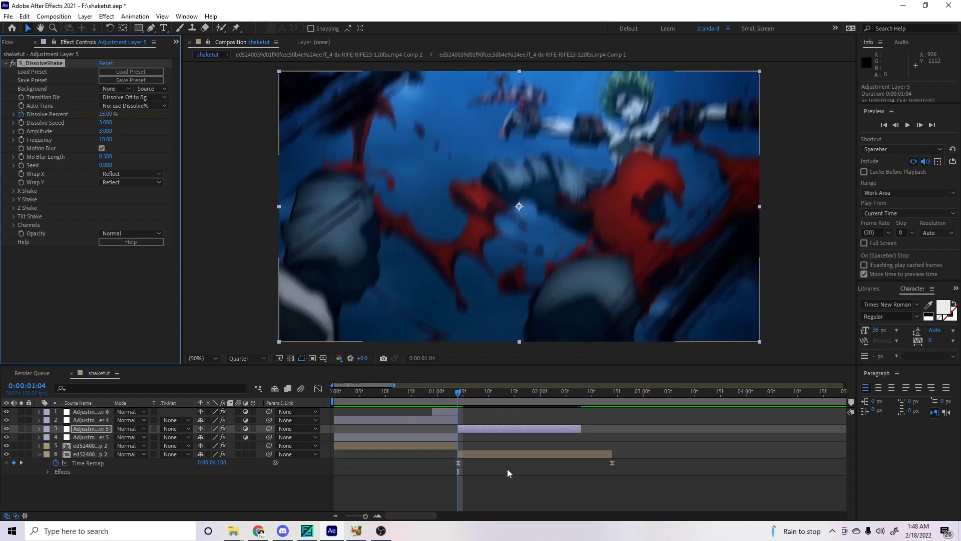
pyautogui.click(481, 430)
pyautogui.press('u')
pyautogui.moveTo(464, 396); pyautogui.dragTo(510, 396)
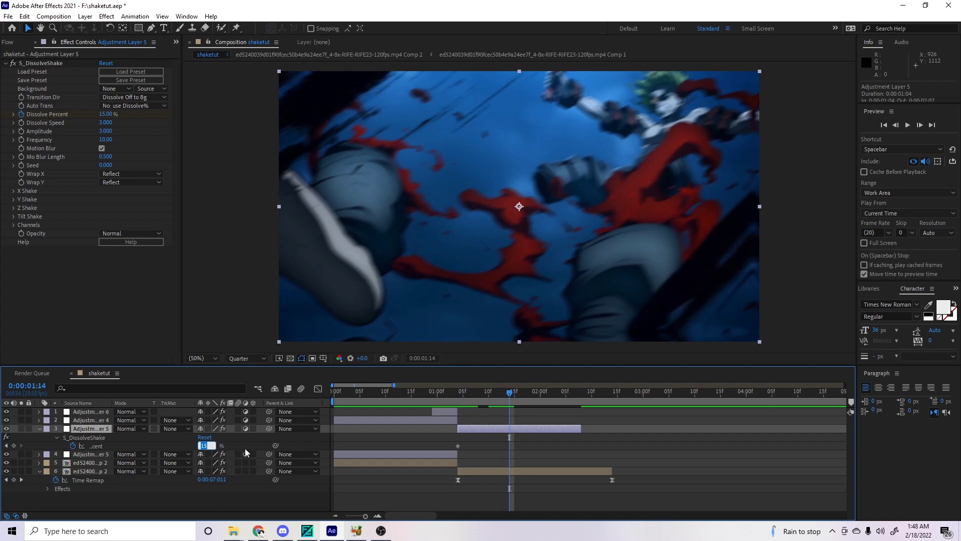
pyautogui.write('0')
pyautogui.press('Return')
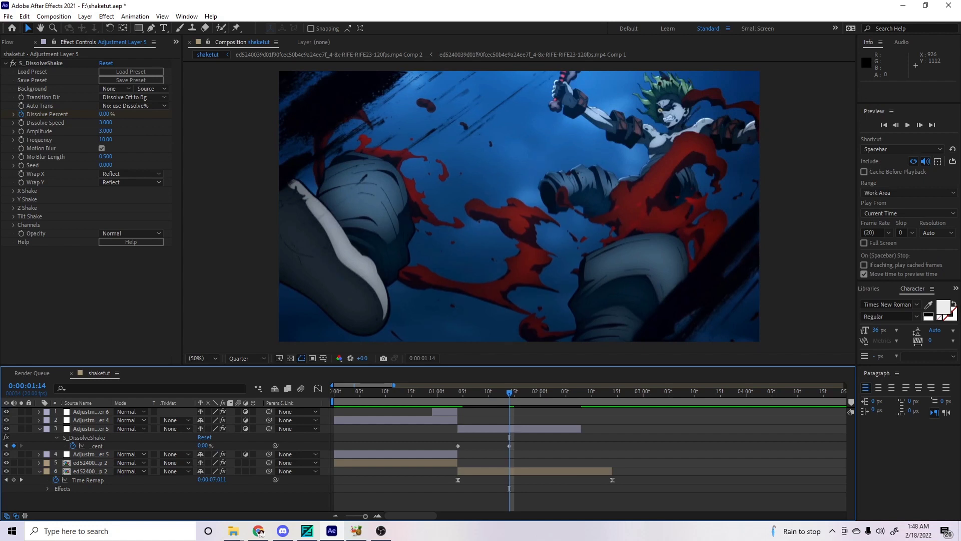
# Set the second clip's dissolve shake to Dissolve Speed 3.970, Amplitude 3.180 and Frequency 1.10, and scrub through the result.
pyautogui.click(463, 401)
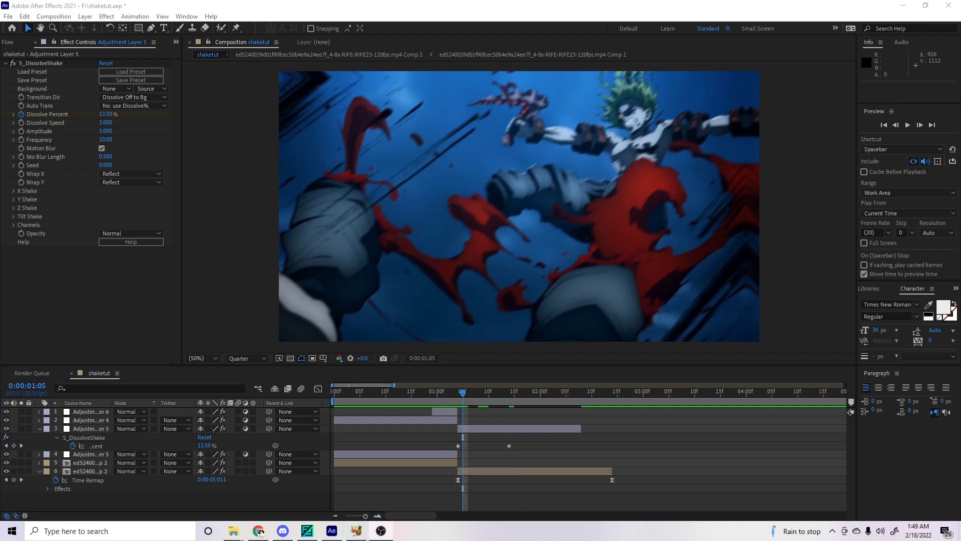
pyautogui.moveTo(458, 397)
pyautogui.mouseDown()
pyautogui.moveTo(498, 392)
pyautogui.moveTo(457, 396)
pyautogui.mouseUp()
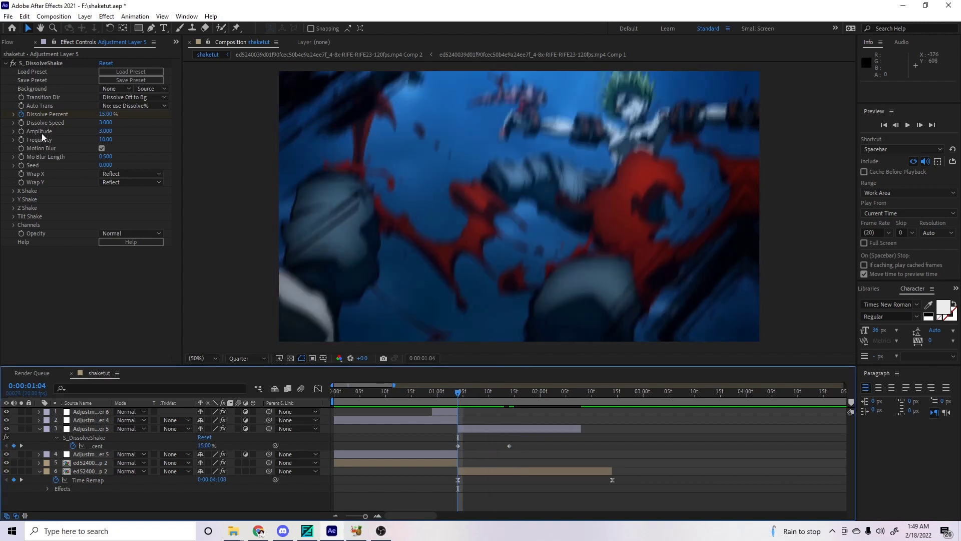
pyautogui.moveTo(106, 131); pyautogui.dragTo(70, 145)
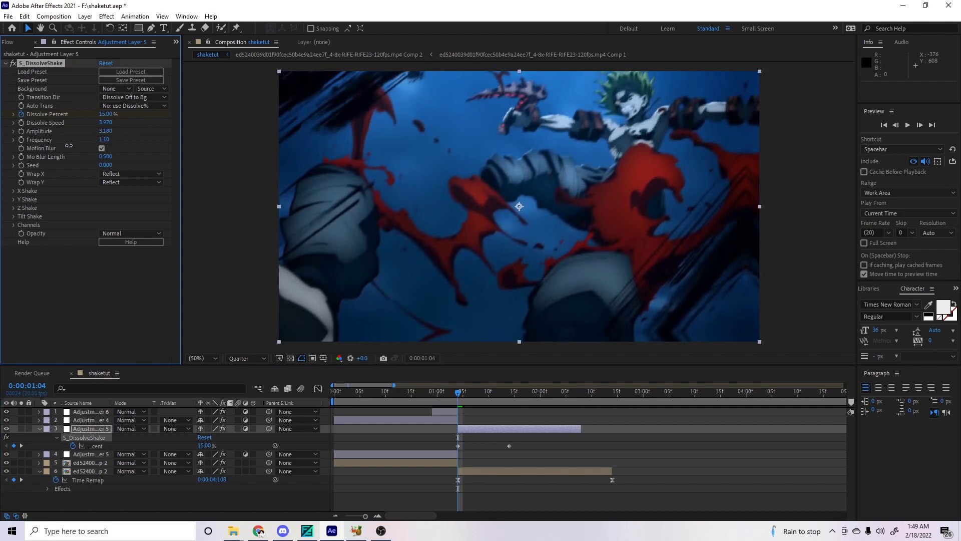
pyautogui.click(464, 399)
pyautogui.moveTo(464, 395); pyautogui.dragTo(483, 396)
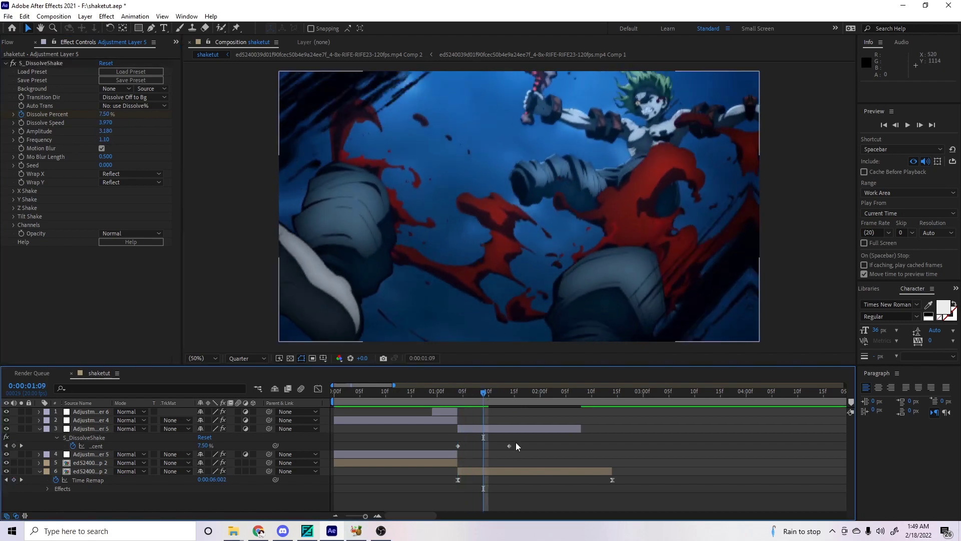
# Select both Dissolve Percent keyframes and reshape the Flow curve to 0.72, 0.36, 1.00, 0.28.
pyautogui.moveTo(516, 443); pyautogui.dragTo(419, 447)
pyautogui.click(8, 41)
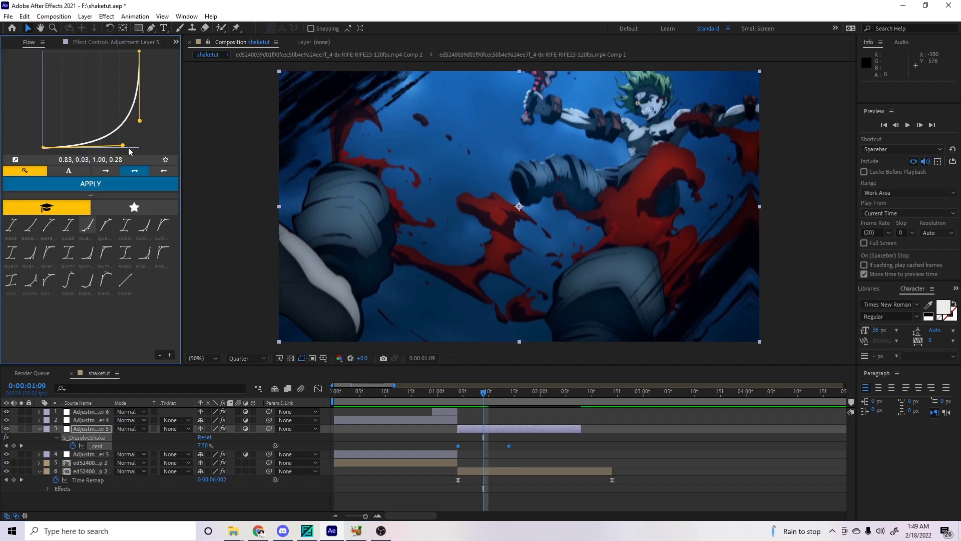
pyautogui.moveTo(128, 147); pyautogui.dragTo(112, 112)
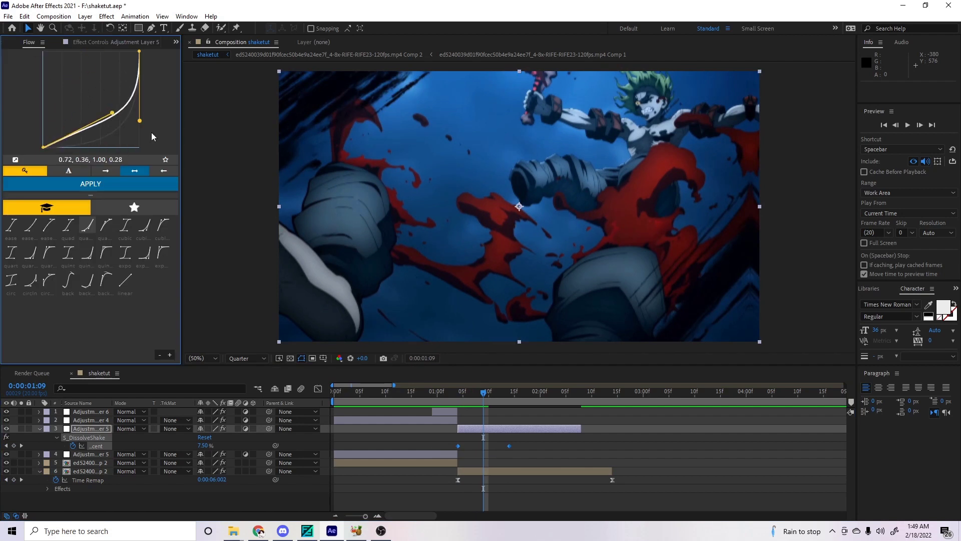
# Ease the Dissolve Percent keyframes and bend their value graph into a peak of about 22% before it falls to 0.
pyautogui.click(465, 443)
pyautogui.click(318, 389)
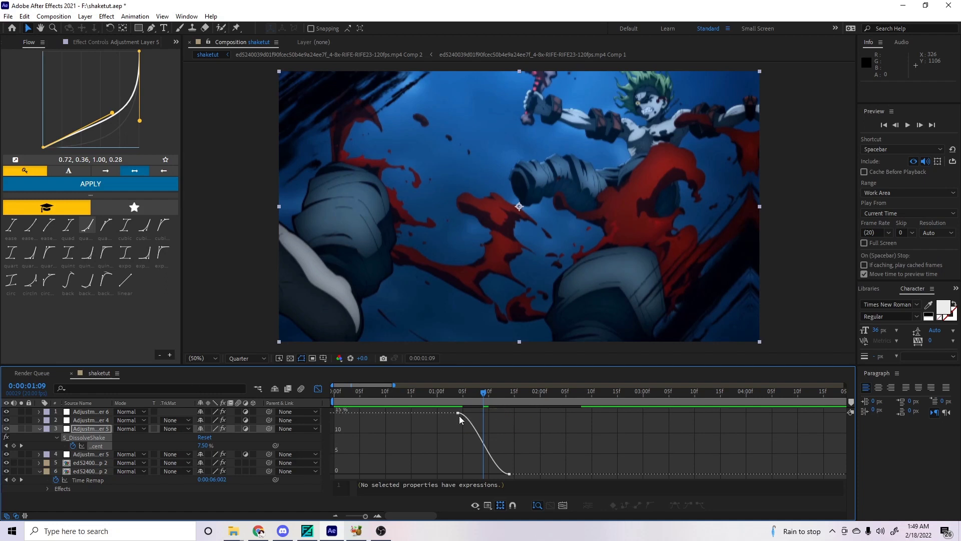
pyautogui.moveTo(459, 415); pyautogui.dragTo(495, 405)
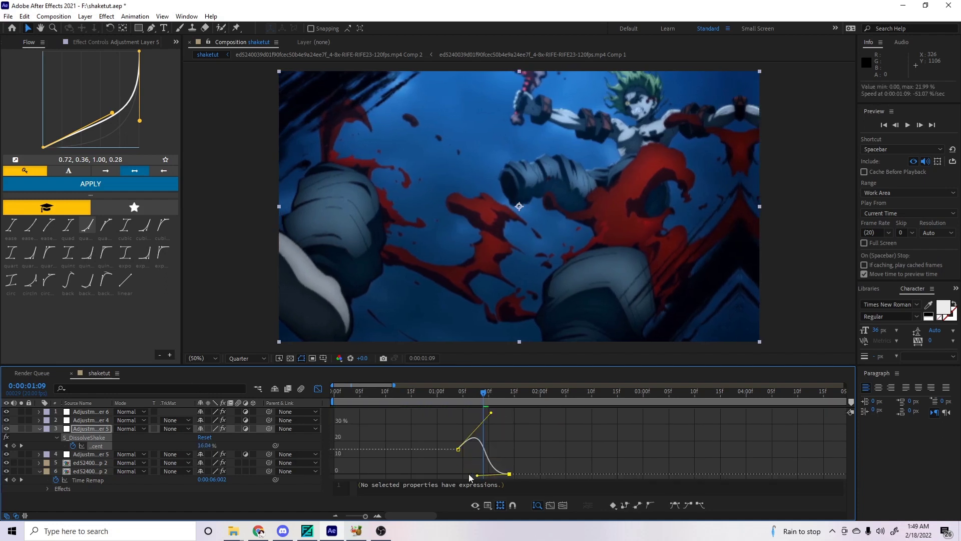
# Preview the transition into the second clip from 0:00:00:13.
pyautogui.click(457, 396)
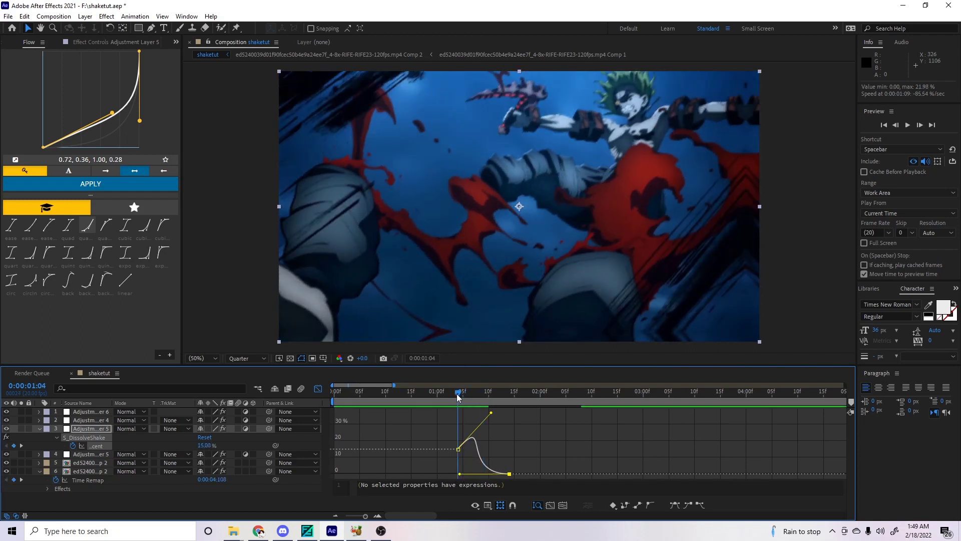
pyautogui.moveTo(457, 393); pyautogui.dragTo(400, 392)
pyautogui.press('space')
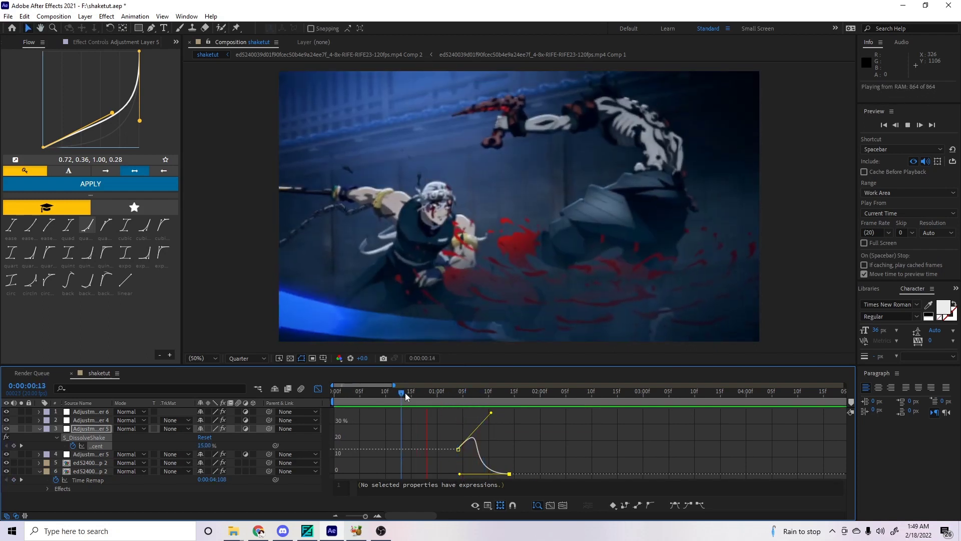
pyautogui.press('space')
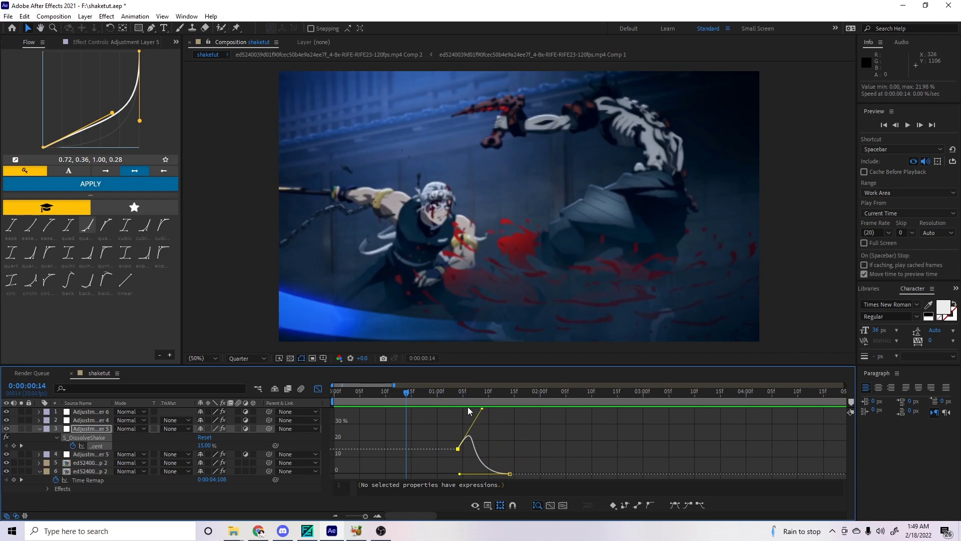
# Reshape the Dissolve Percent graph into a near-instant spike of about 28% with a gradual falloff, and play it back from the first frame.
pyautogui.moveTo(467, 407); pyautogui.dragTo(437, 406)
pyautogui.moveTo(460, 473); pyautogui.dragTo(444, 462)
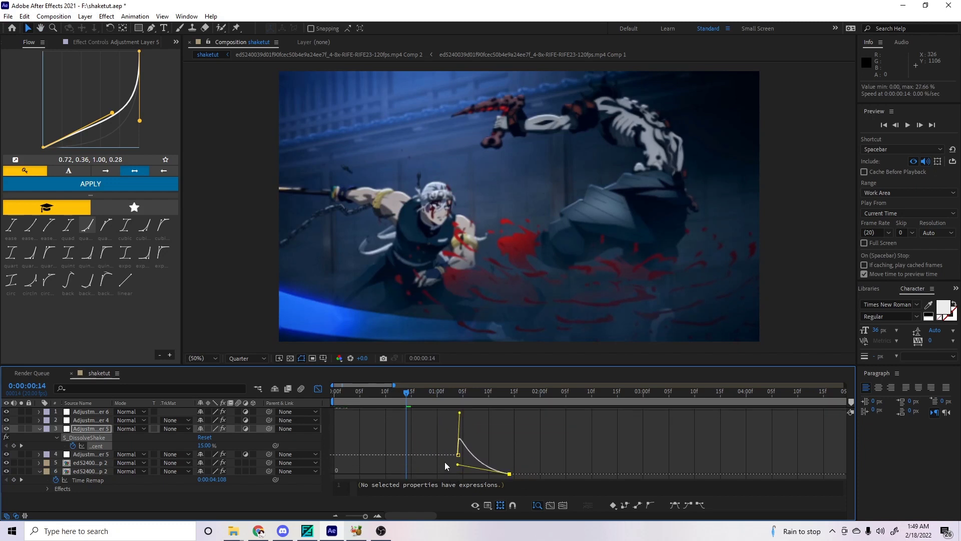
pyautogui.press('space')
pyautogui.press('space')
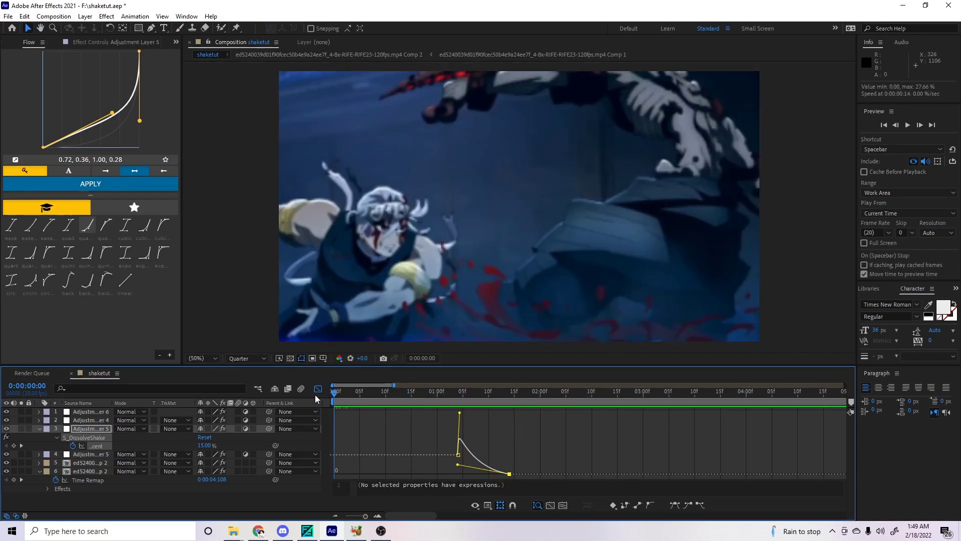
pyautogui.press('space')
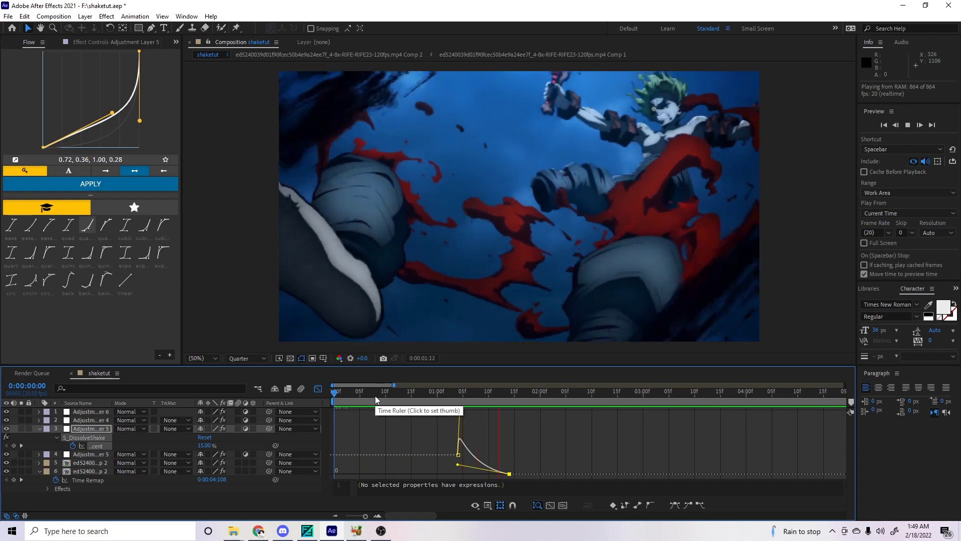
# Close the graph editor, scrub through the shake on the second clip, and save the project.
pyautogui.click(405, 395)
pyautogui.click(318, 388)
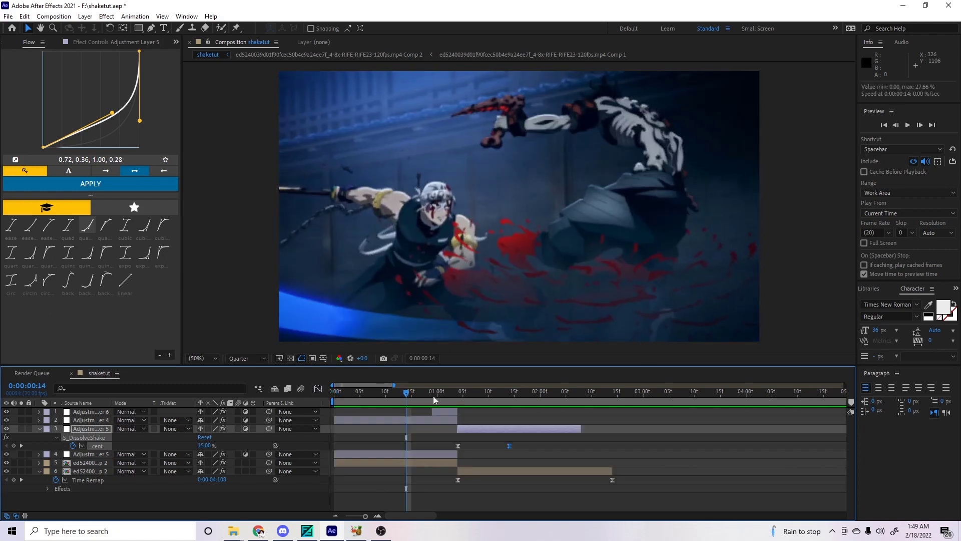
pyautogui.moveTo(433, 396); pyautogui.dragTo(506, 413)
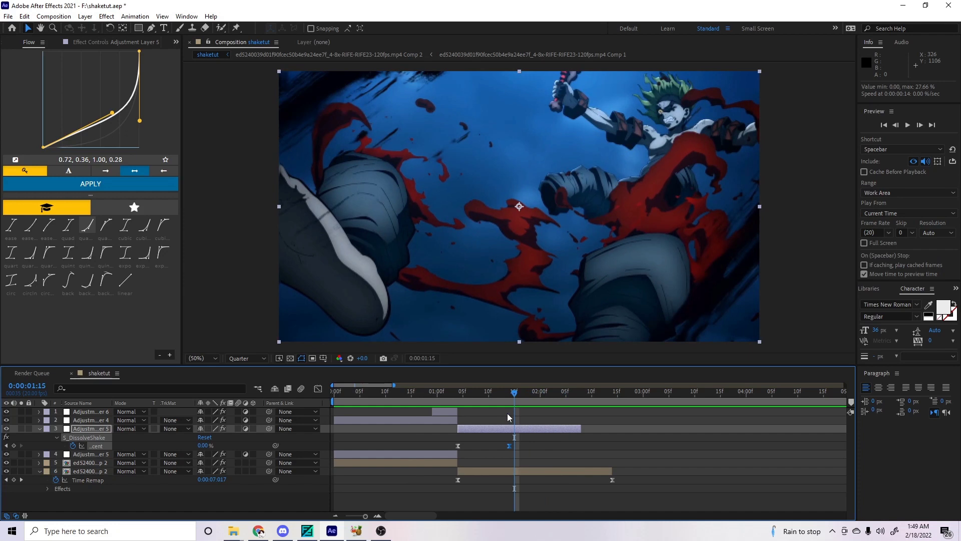
pyautogui.moveTo(515, 400); pyautogui.dragTo(591, 393)
pyautogui.hotkey('ctrl', 's')
# Play back the complete build-up shake and its impact on the second clip from the first frame.
pyautogui.press('space')
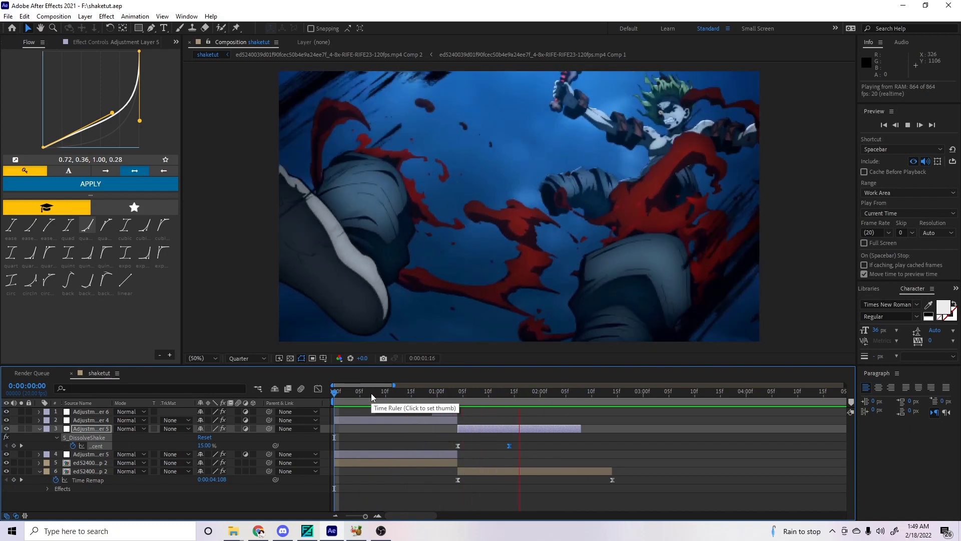
pyautogui.click(334, 397)
pyautogui.press('space')
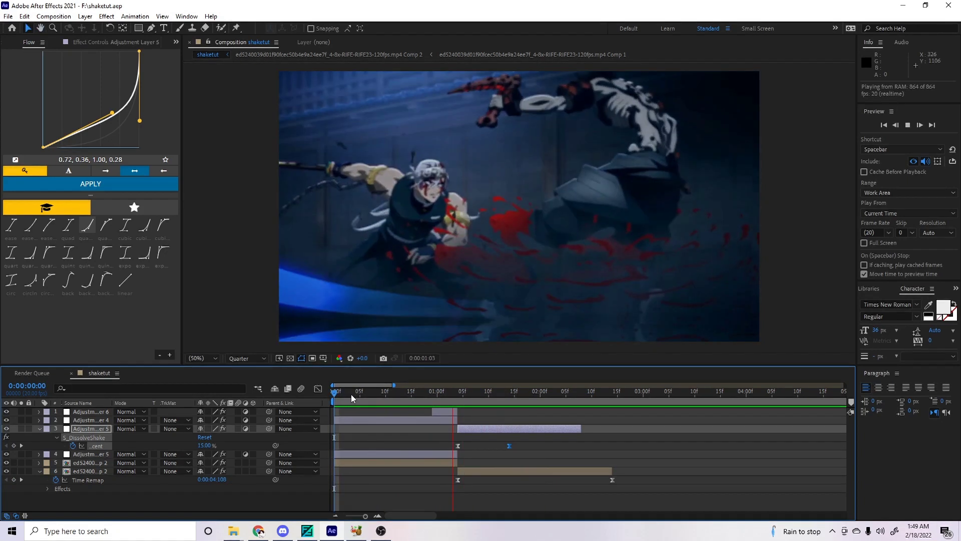
pyautogui.click(403, 395)
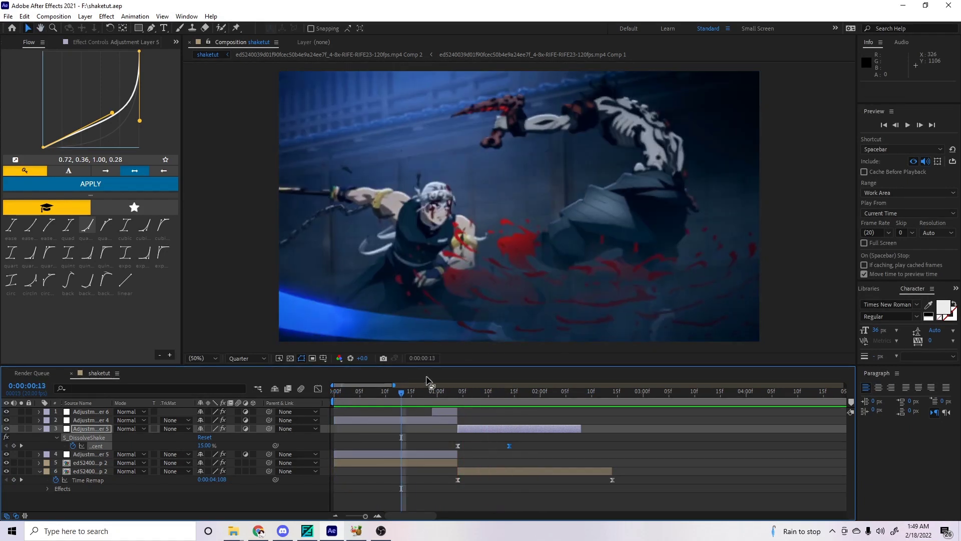
pyautogui.moveTo(404, 395); pyautogui.dragTo(596, 397)
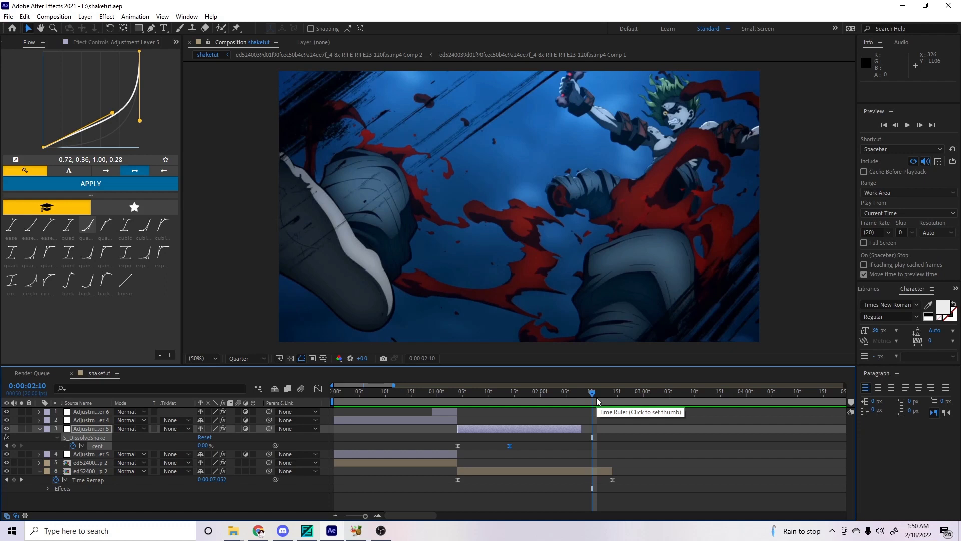
pyautogui.click(620, 391)
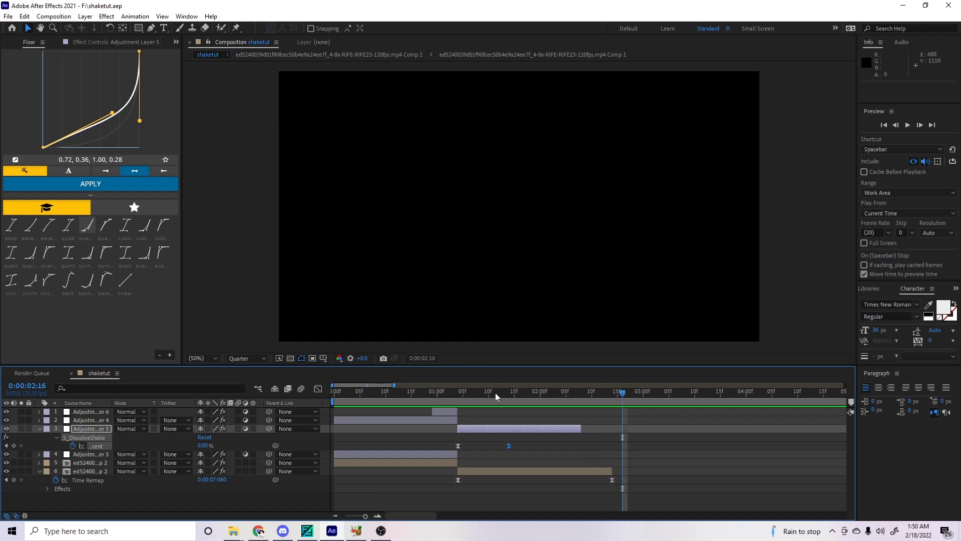
pyautogui.moveTo(463, 395); pyautogui.dragTo(567, 398)
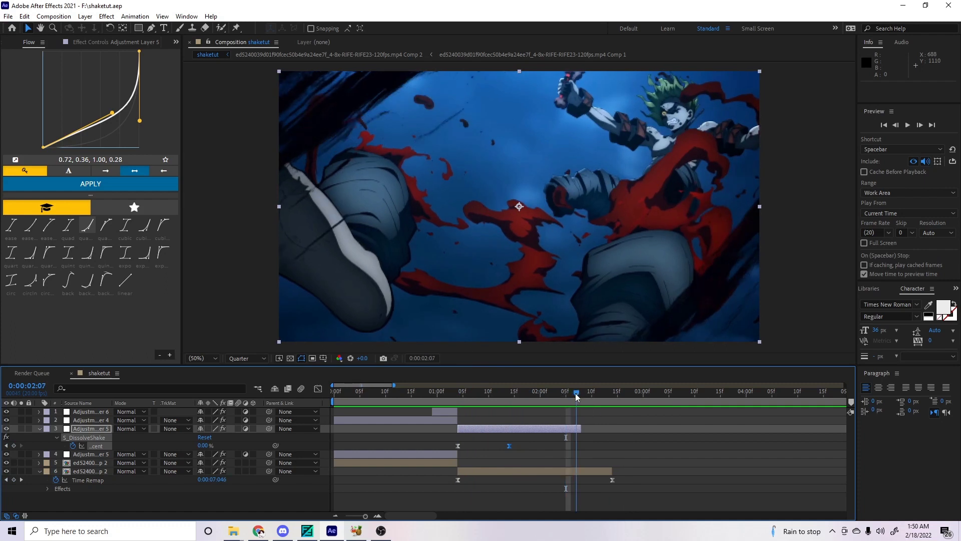
pyautogui.click(560, 393)
pyautogui.moveTo(524, 404)
pyautogui.mouseDown()
pyautogui.moveTo(332, 412)
pyautogui.moveTo(350, 395)
pyautogui.moveTo(330, 405)
pyautogui.moveTo(334, 396)
pyautogui.moveTo(407, 398)
pyautogui.moveTo(512, 416)
pyautogui.mouseUp()
pyautogui.click(334, 412)
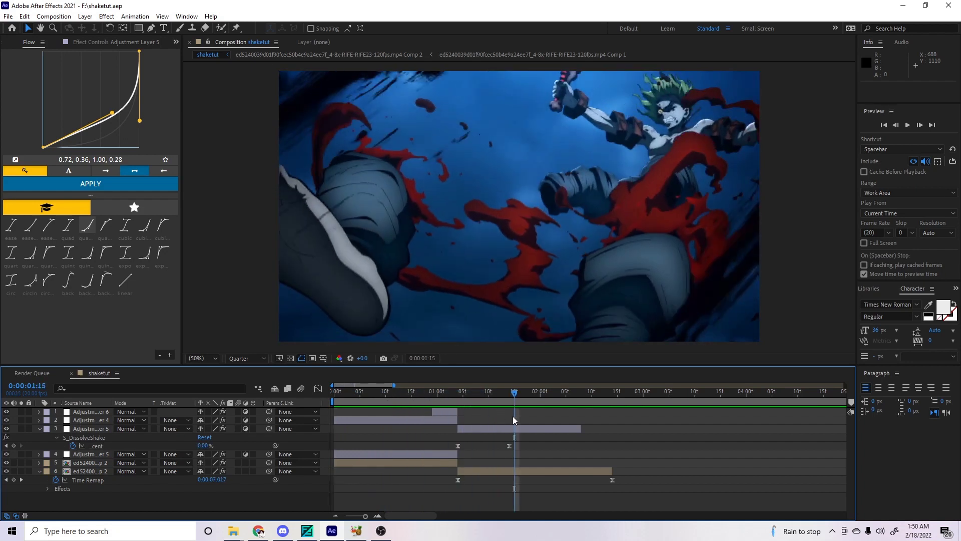
pyautogui.moveTo(512, 416); pyautogui.dragTo(617, 425)
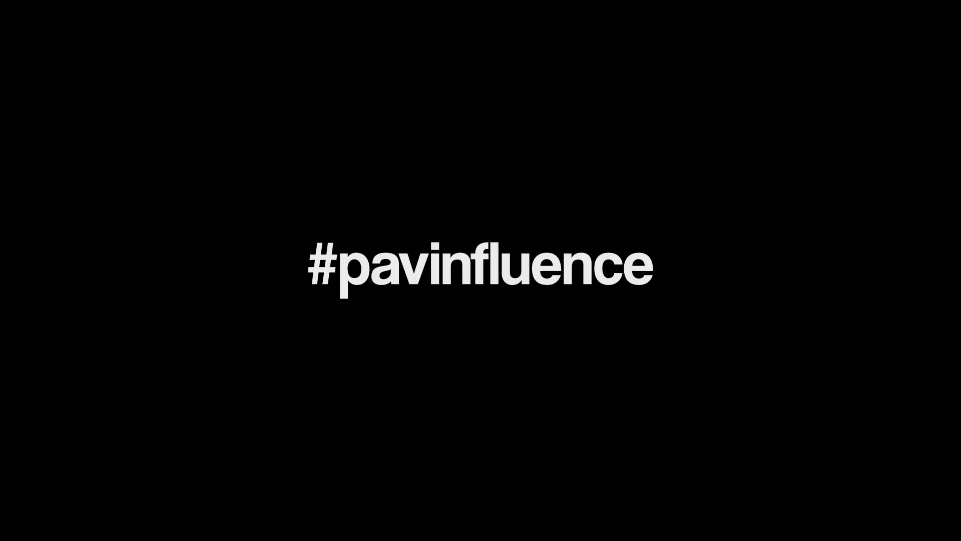